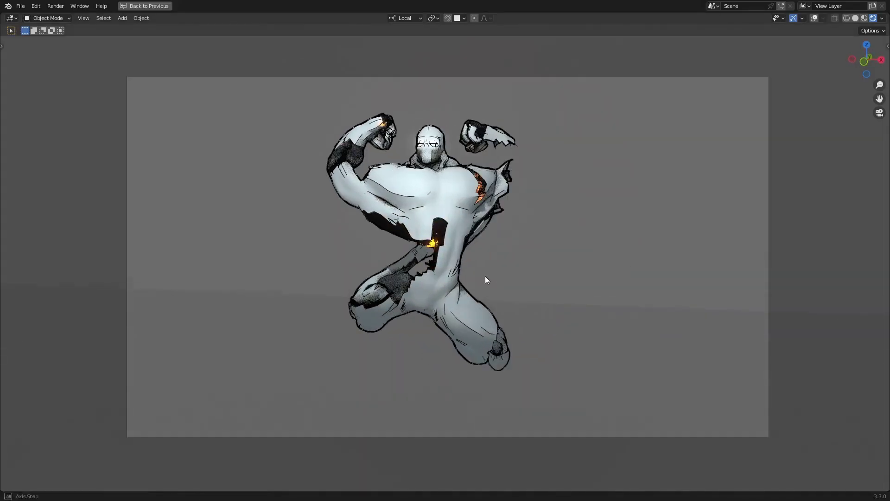
Orbit around the finished comic-style character example to inspect it from several sides.
middle_drag(485, 277, 441, 265)
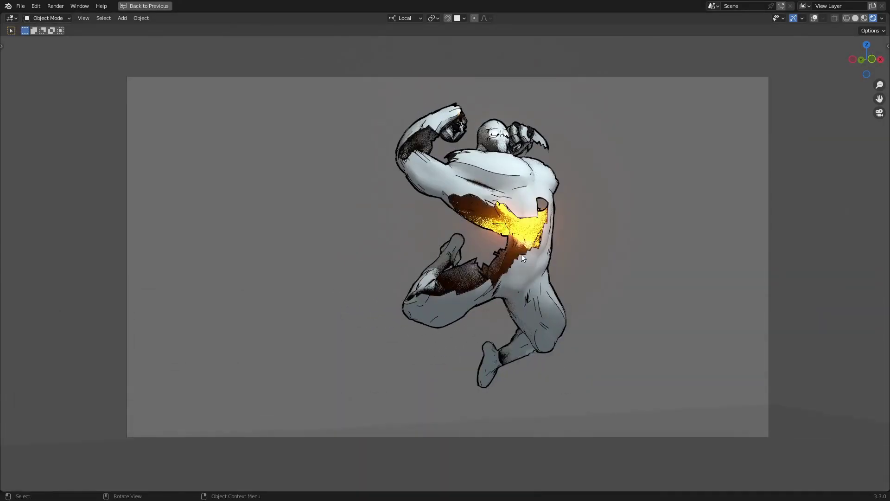
middle_drag(410, 252, 344, 249)
middle_drag(396, 219, 745, 220)
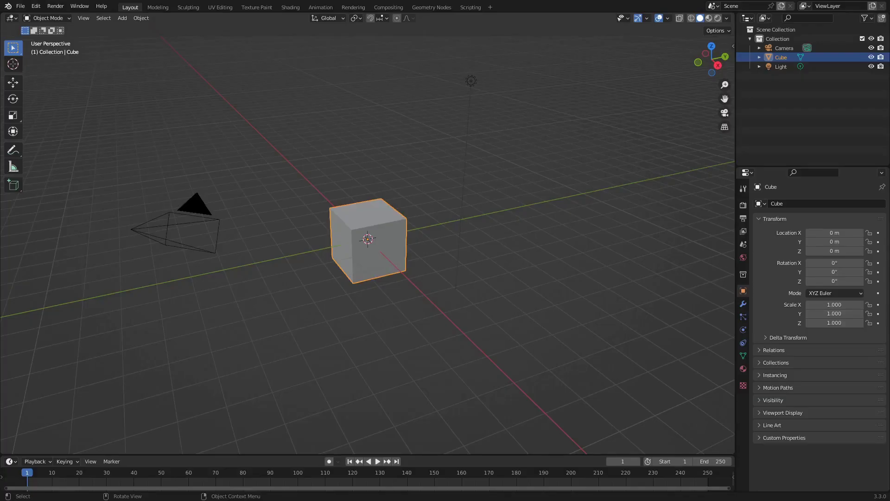
Select all and delete the default cube, camera and light.
key(a)
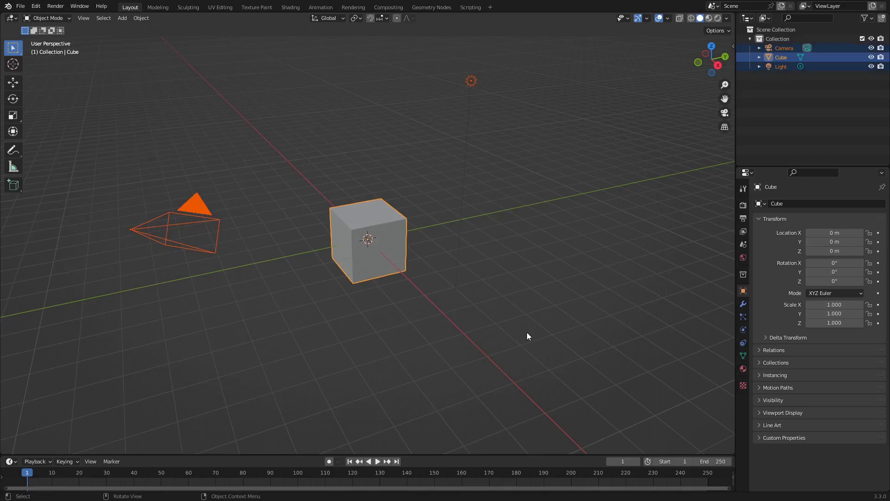
right_click(525, 330)
click(527, 488)
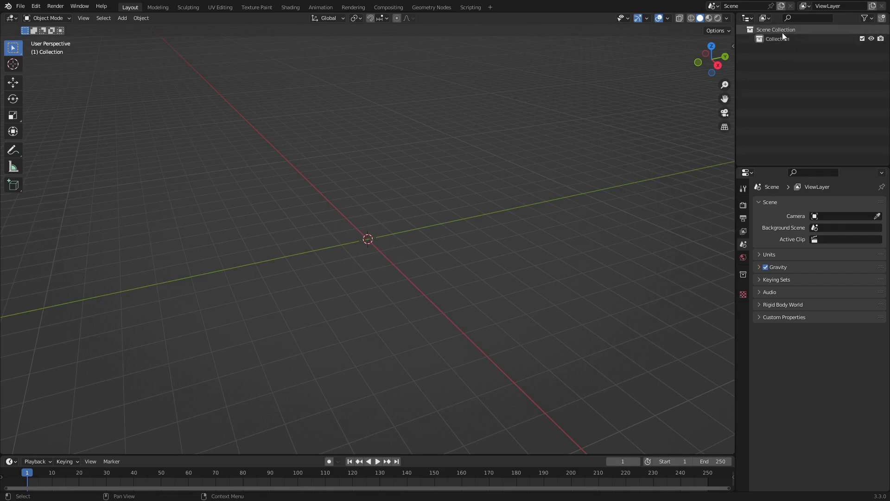
Add two test collections in the Outliner, then delete Collection 2 and Collection 3.
click(882, 17)
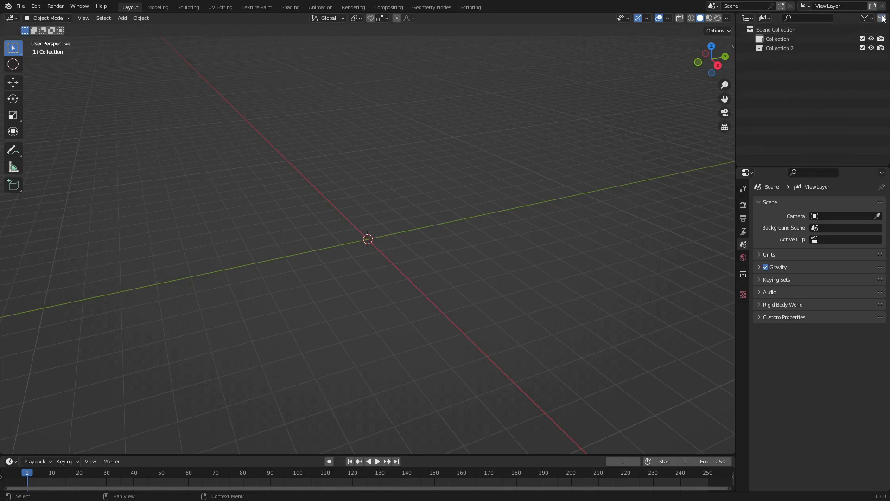
click(881, 18)
click(784, 48)
right_click(784, 48)
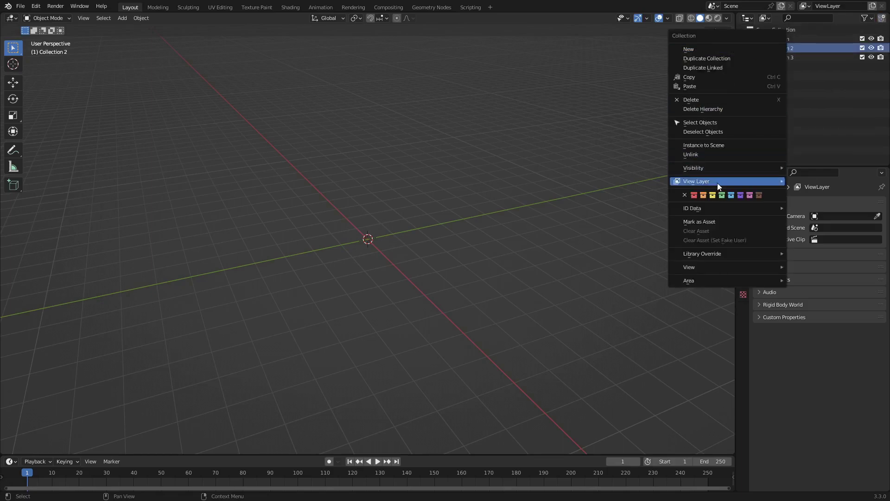
click(707, 100)
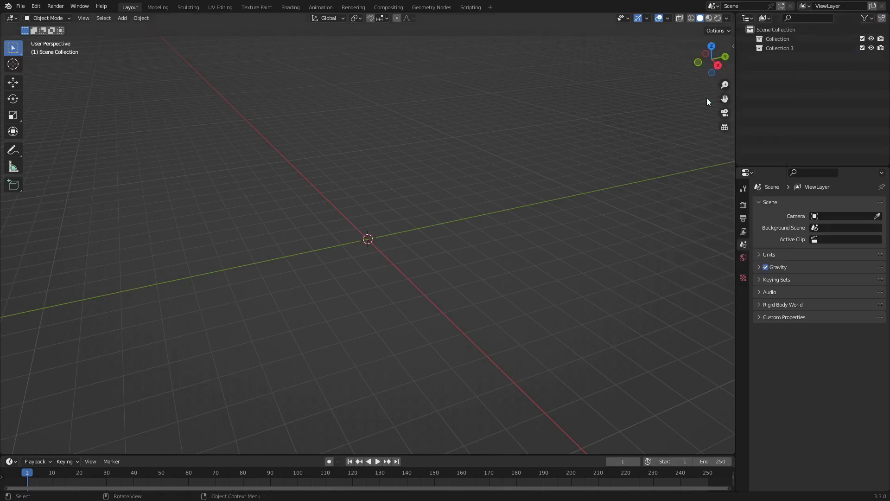
right_click(778, 51)
click(725, 75)
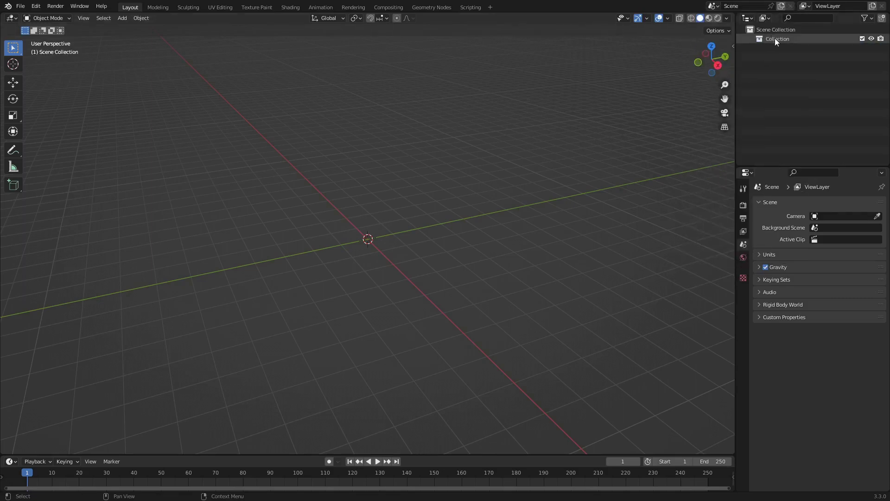
Make Collection active and add a Suzanne monkey mesh at the origin.
click(775, 39)
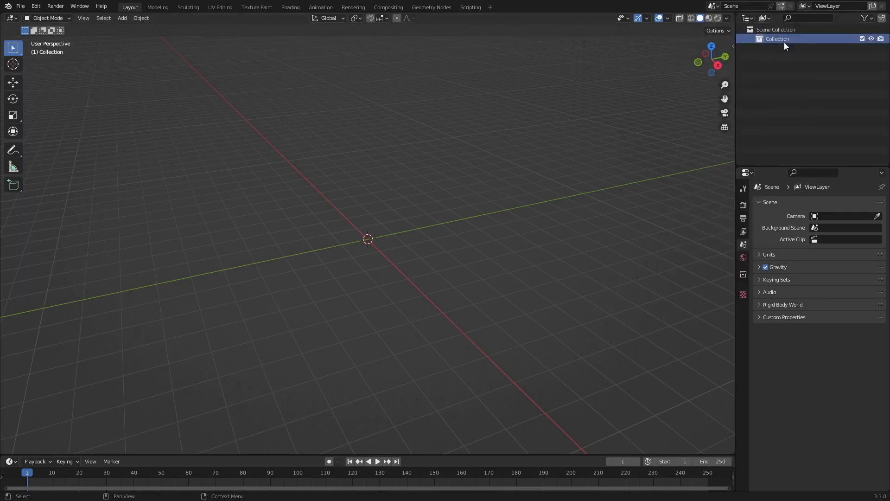
click(127, 19)
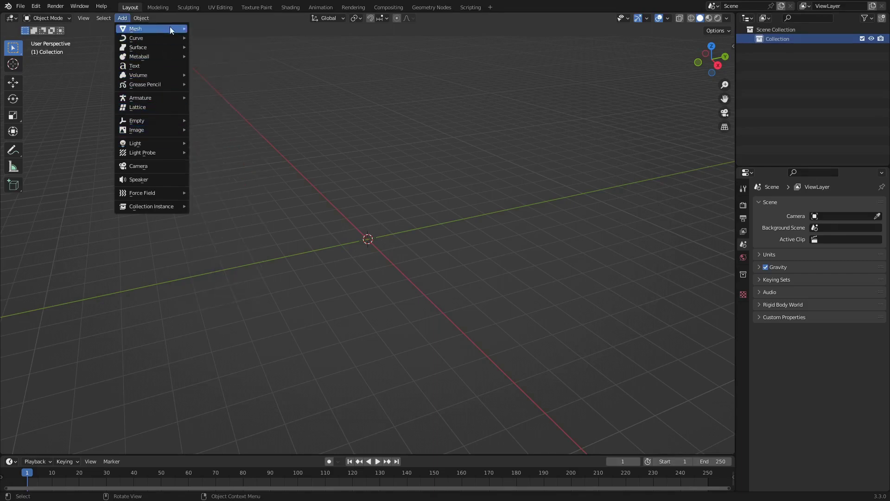
mouse_move(170, 28)
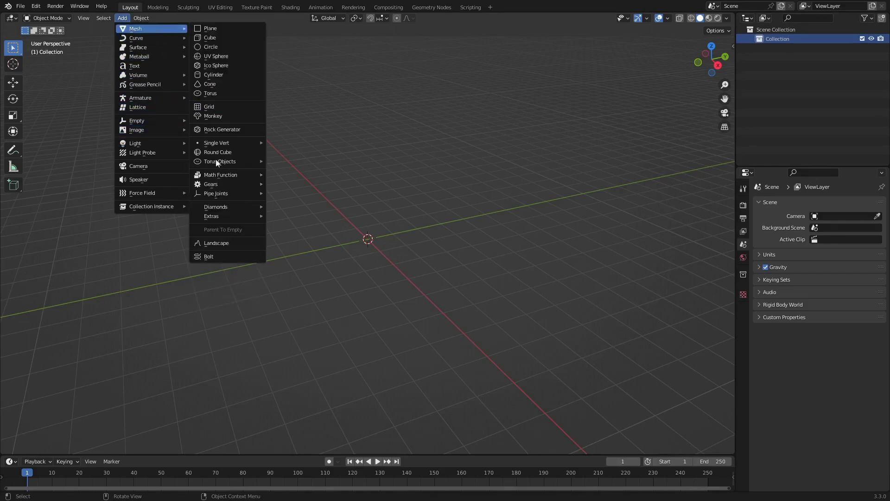
click(223, 115)
Give Suzanne a Subdivision Surface modifier.
click(742, 304)
click(881, 204)
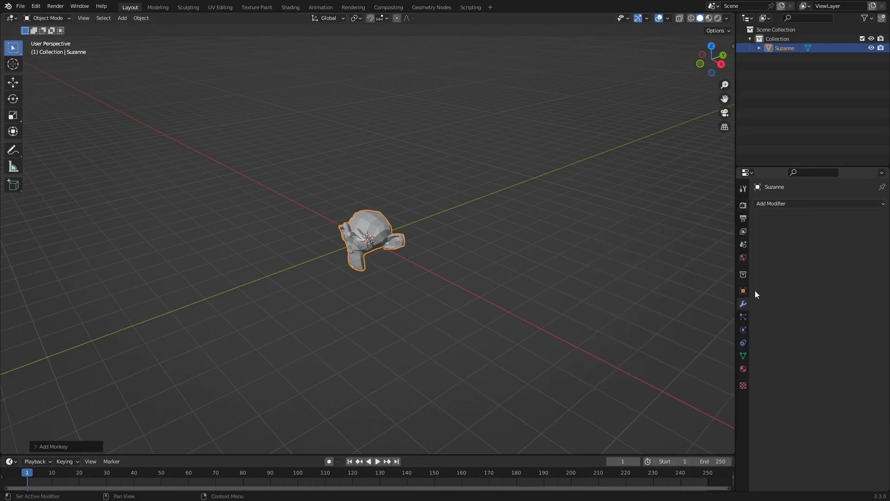
click(880, 205)
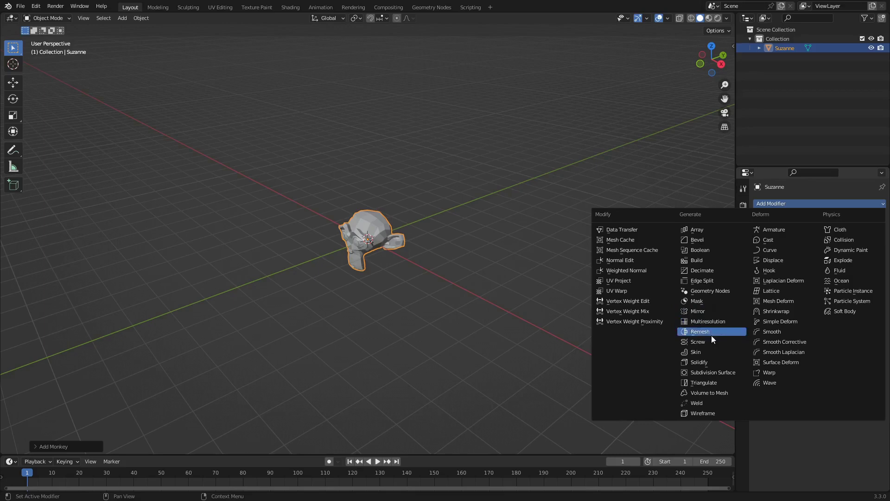
click(718, 373)
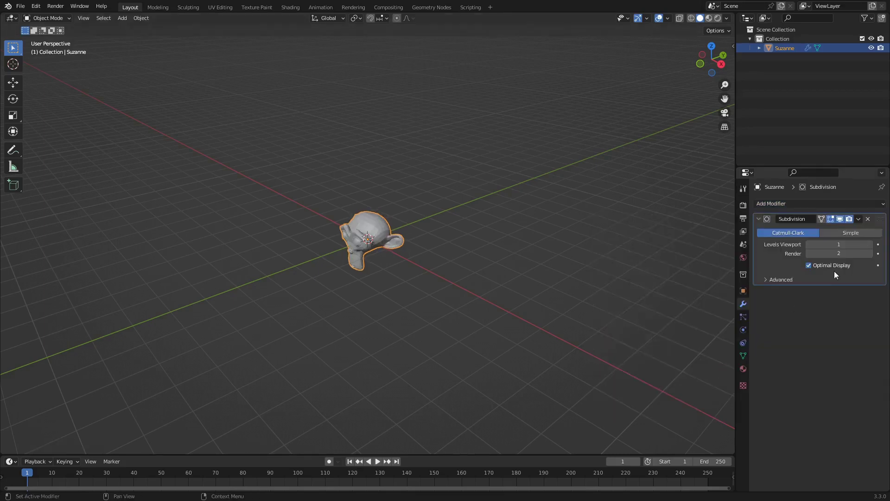
scroll(377, 218, up, 5)
scroll(390, 199, up, 3)
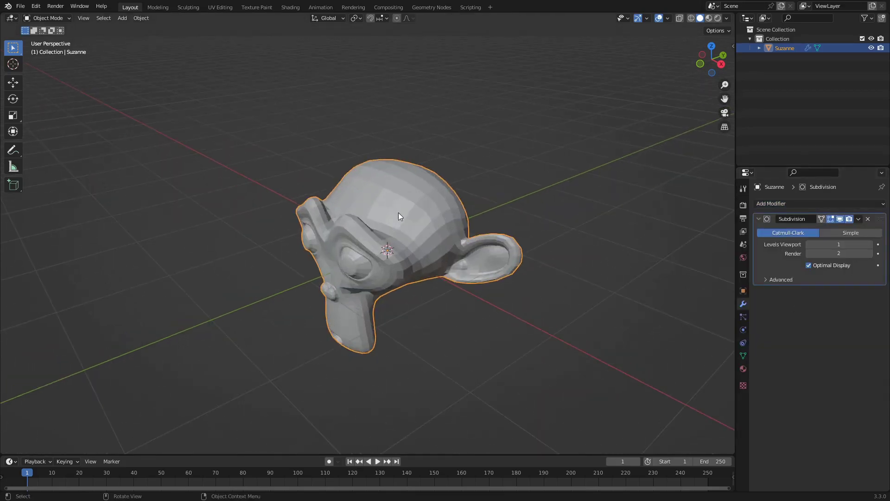
Shade Suzanne smooth and orbit to a three-quarter view of her.
right_click(398, 213)
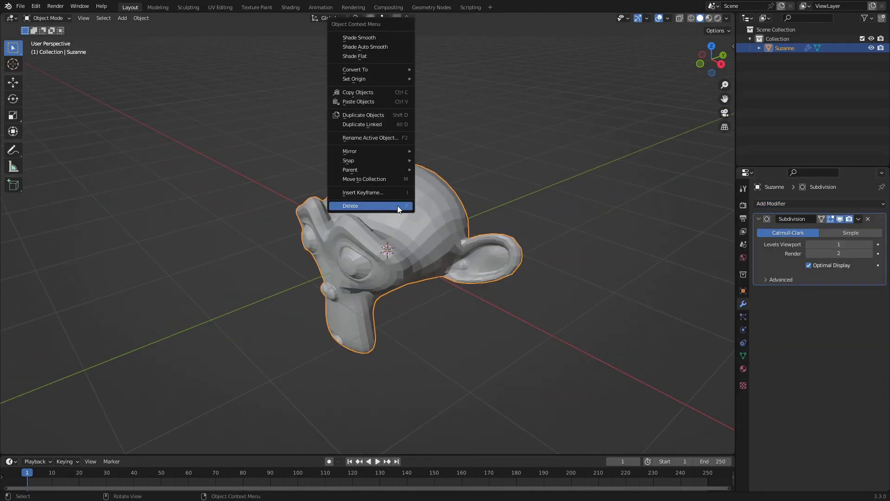
click(371, 37)
middle_drag(390, 153, 466, 291)
key(alt+a)
scroll(491, 264, down, 5)
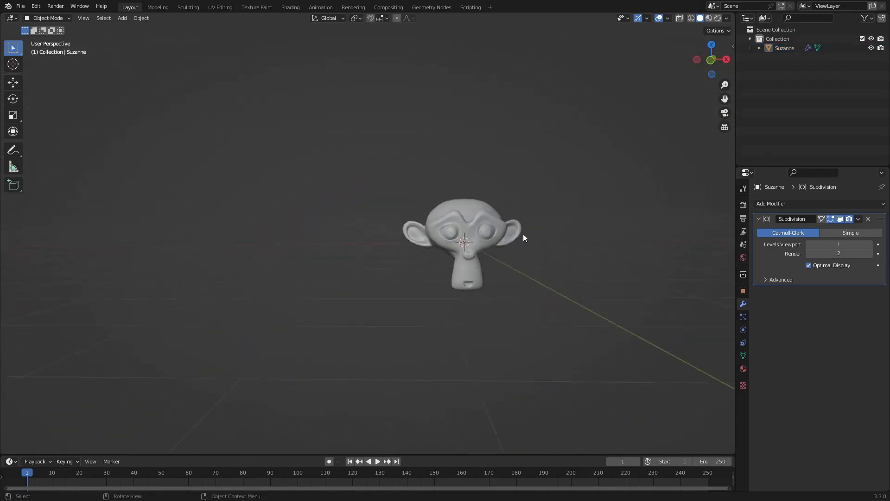
middle_drag(523, 239, 603, 232)
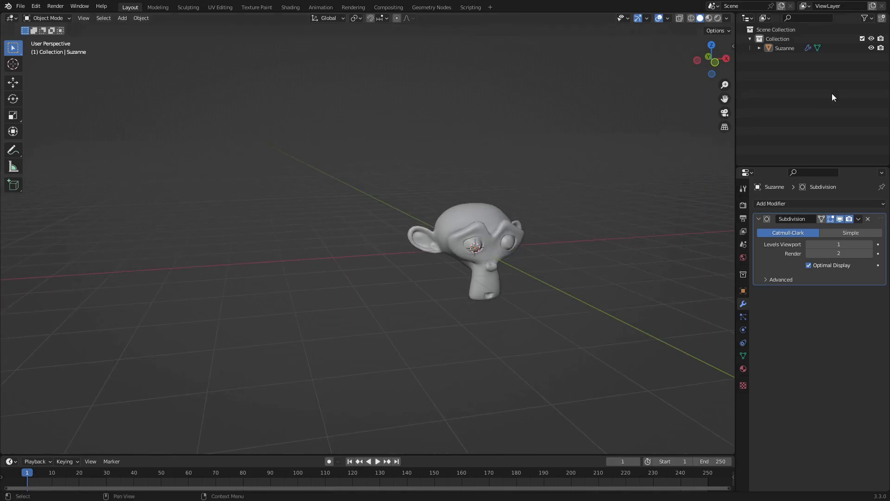
Create Collection 2, make it active, and add a camera there from front view.
click(883, 18)
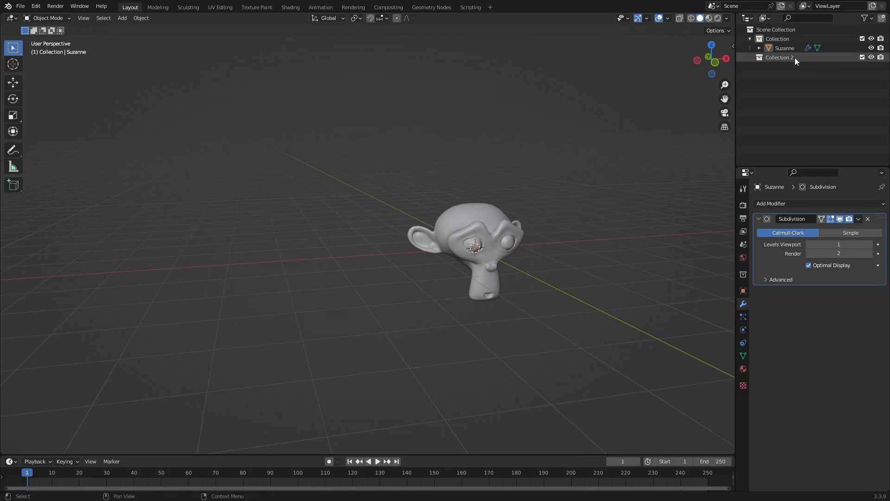
click(774, 58)
click(715, 62)
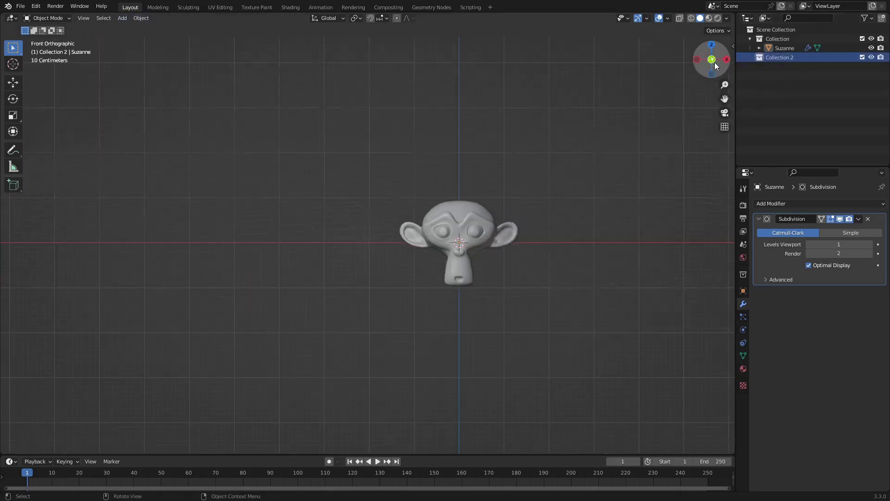
click(122, 18)
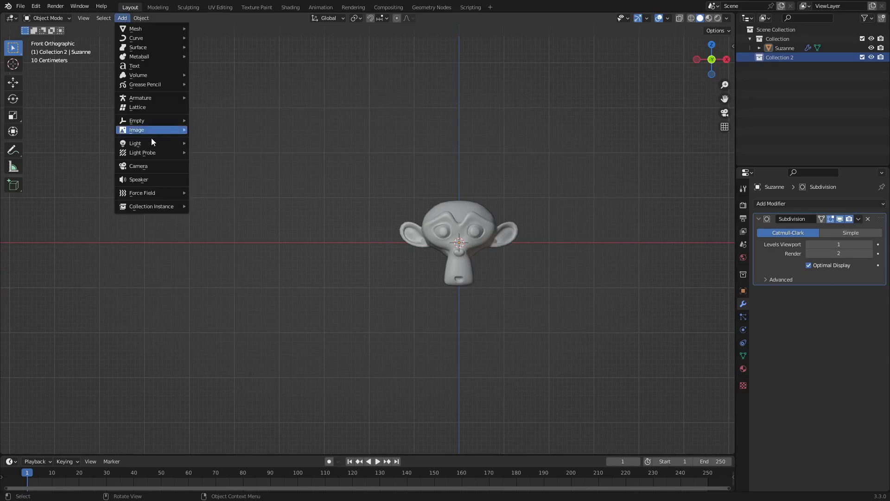
click(156, 167)
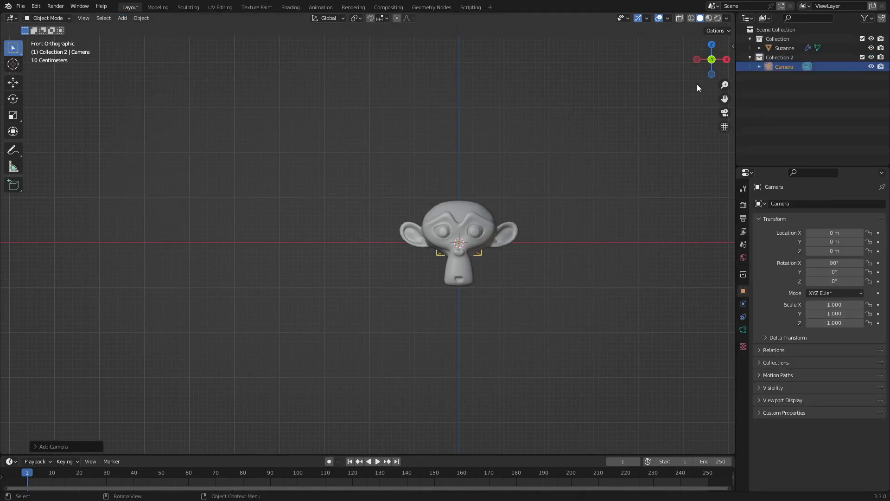
Move the camera out along Y in front of Suzanne and check its framing.
drag(701, 66, 510, 181)
click(13, 83)
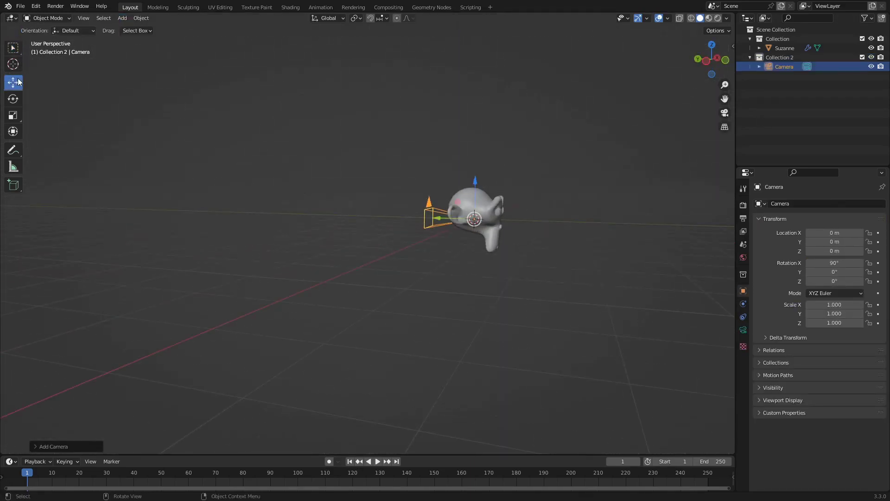
drag(430, 215, 726, 226)
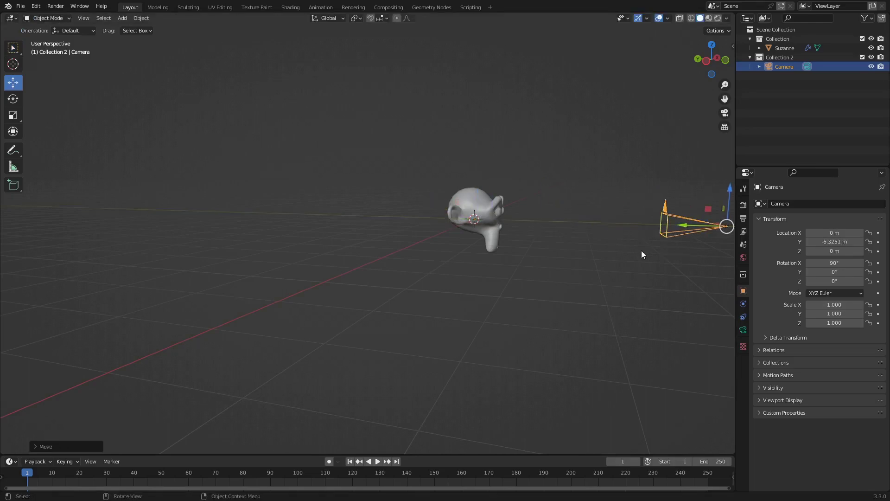
key(KP_Decimal)
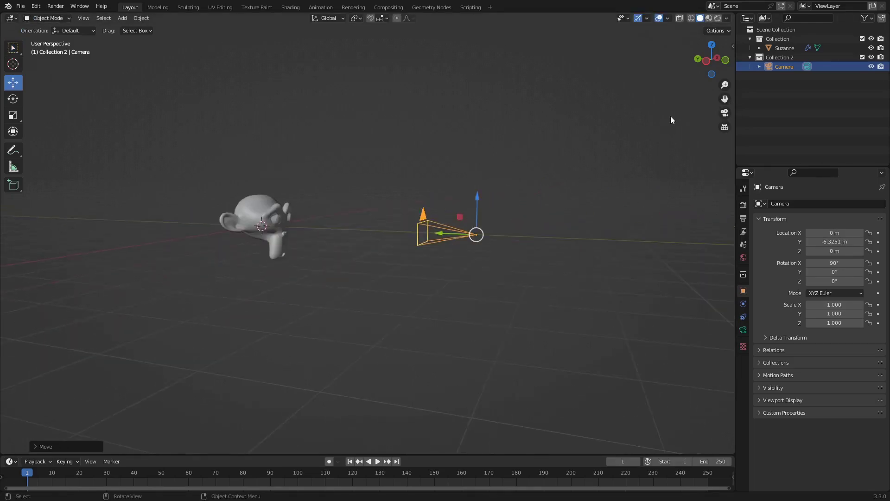
click(725, 113)
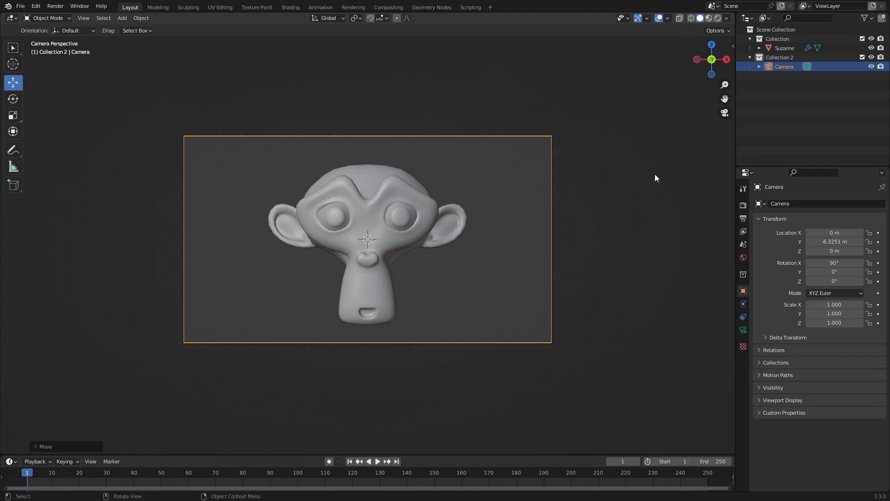
click(779, 58)
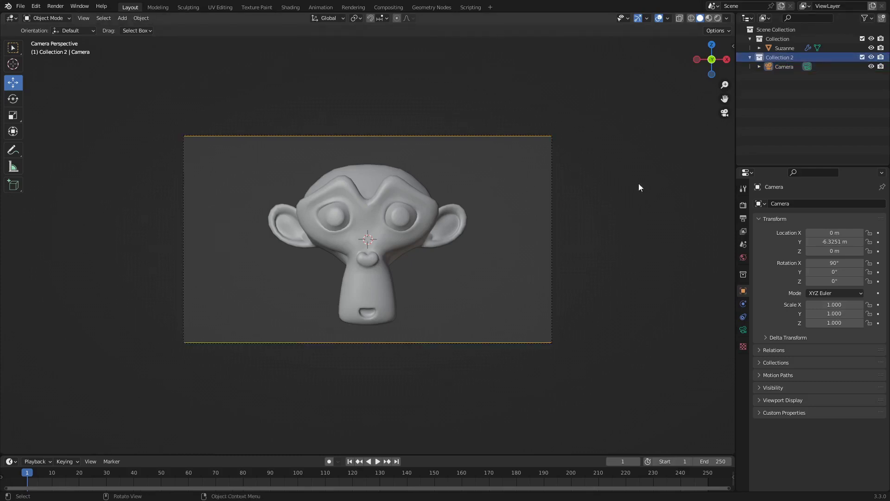
middle_drag(628, 183, 428, 189)
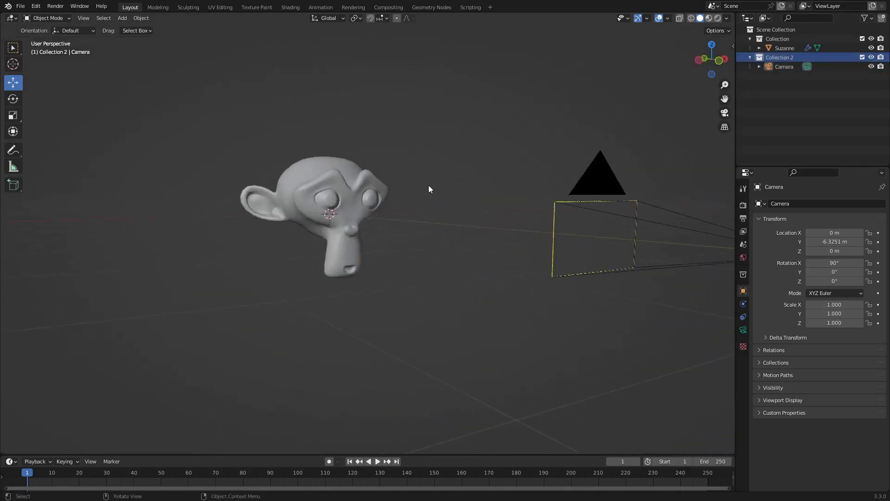
Add a Line Art grease pencil object into Collection 2.
click(121, 19)
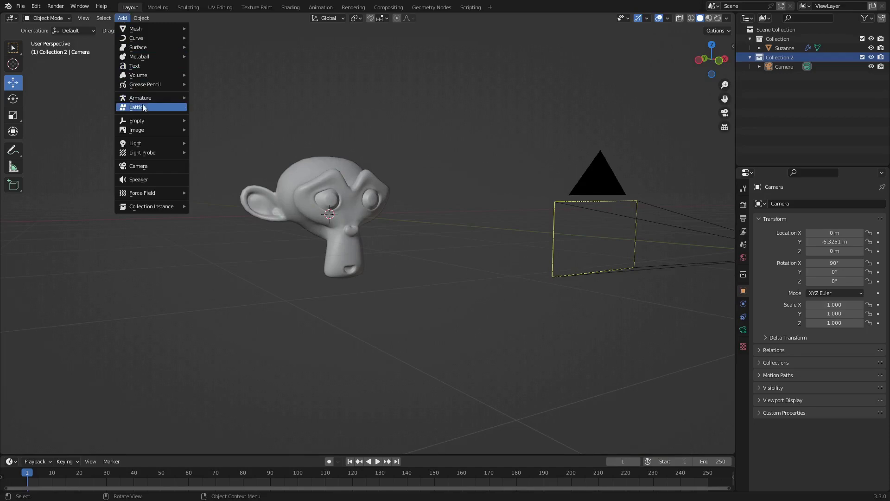
mouse_move(151, 84)
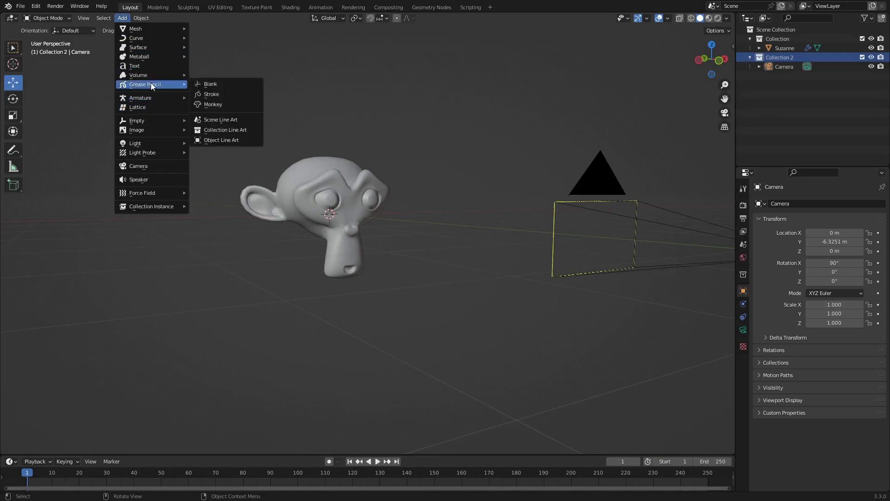
click(213, 130)
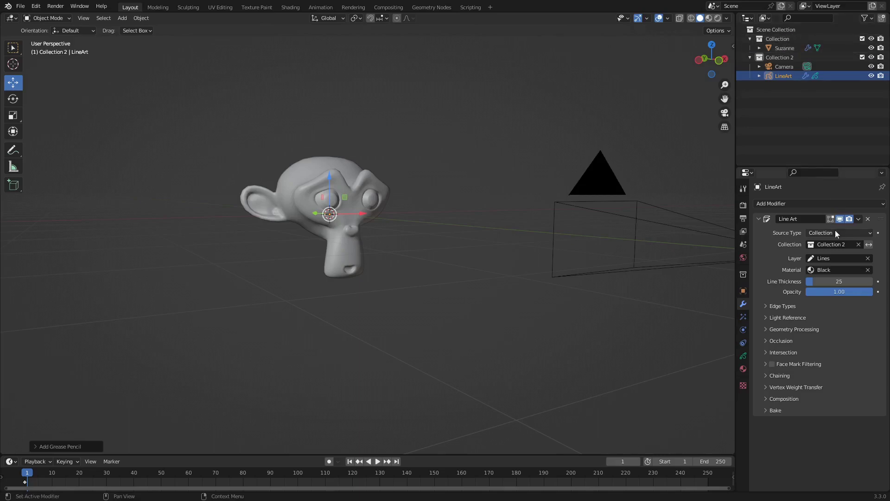
Set the line art source to Collection so Suzanne gets black outlines.
click(858, 245)
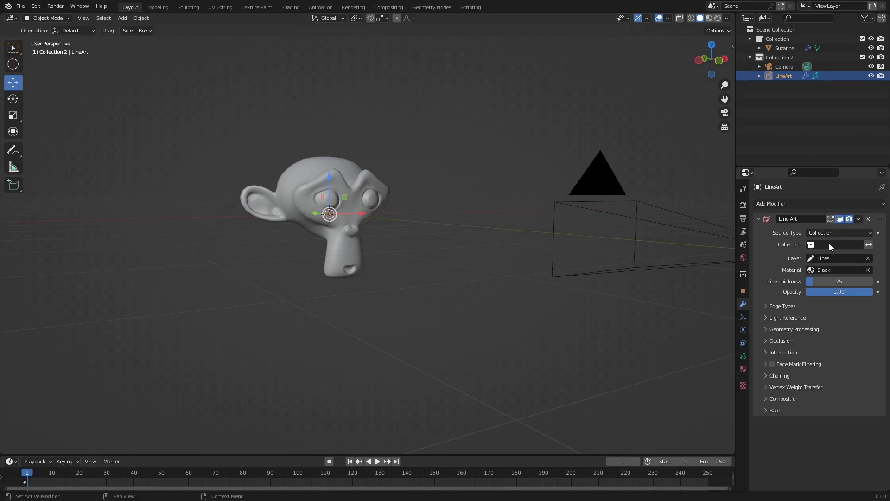
click(829, 244)
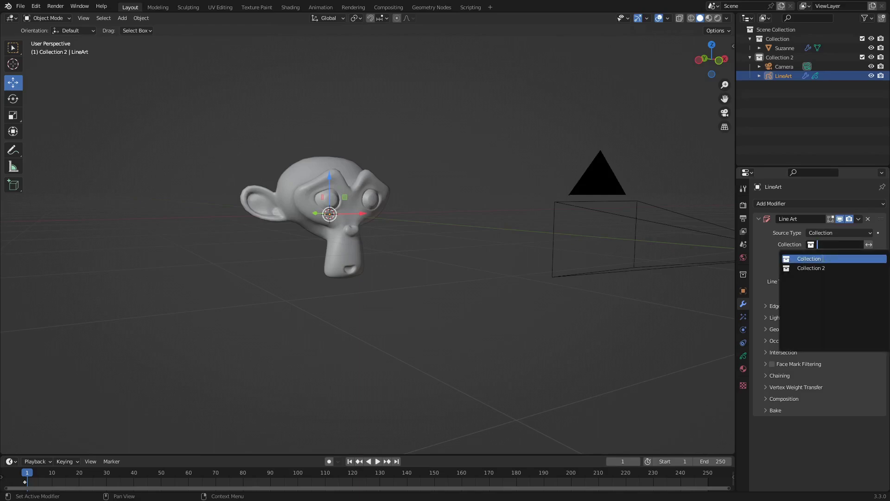
click(823, 258)
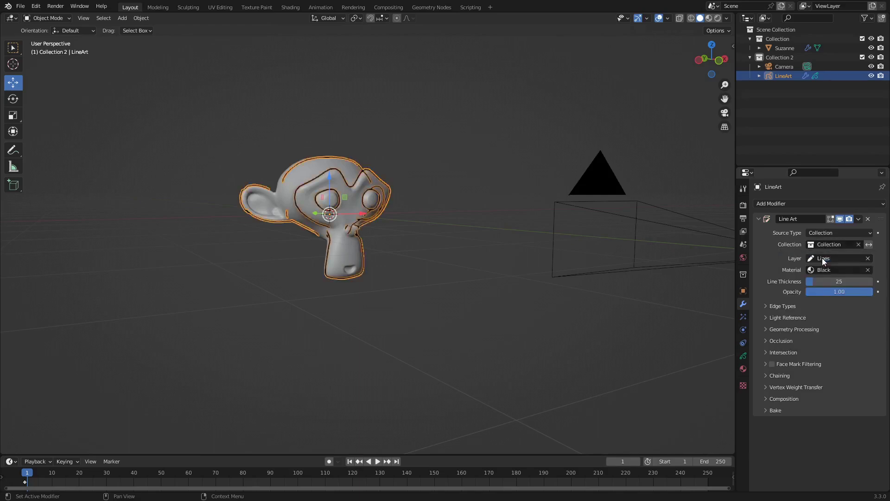
click(409, 216)
middle_drag(341, 222, 411, 181)
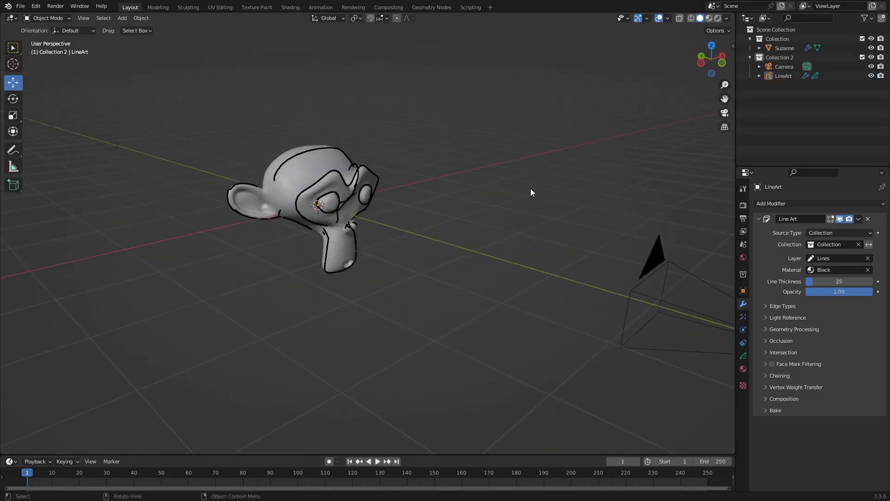
middle_drag(279, 226, 661, 136)
Use Camera to View in the sidebar to reframe the camera closer on Suzanne's three-quarter side.
click(724, 113)
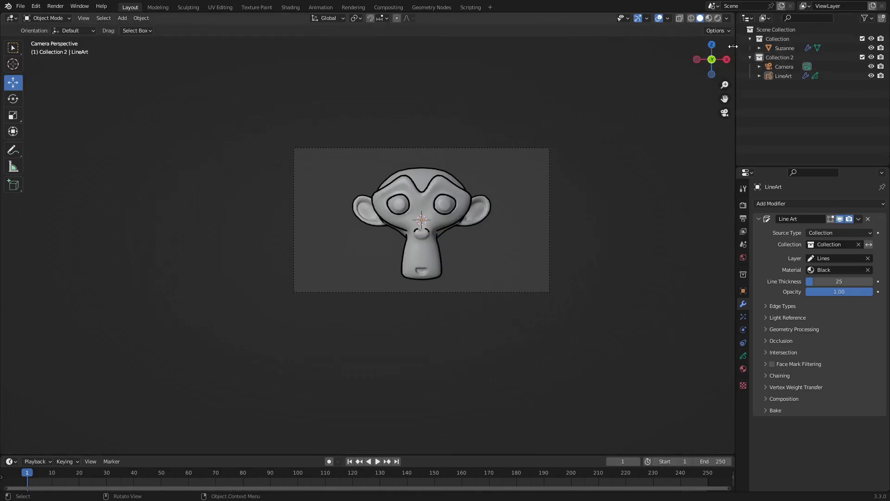
key(n)
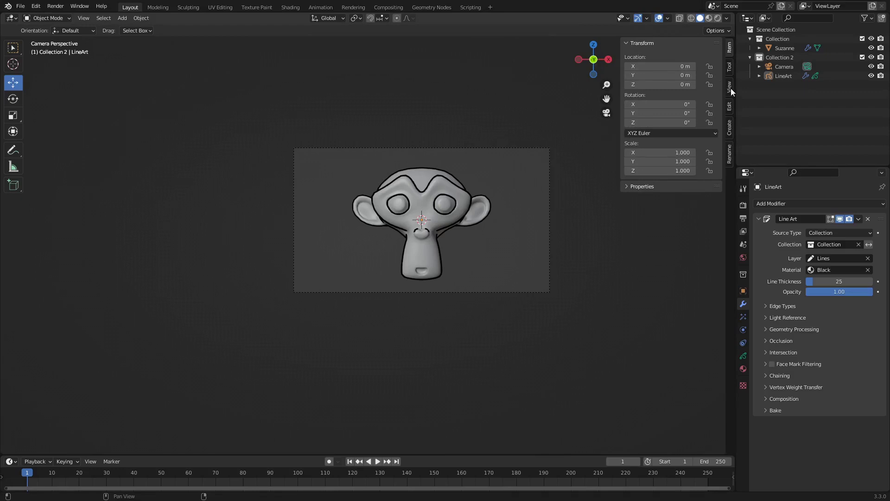
click(730, 88)
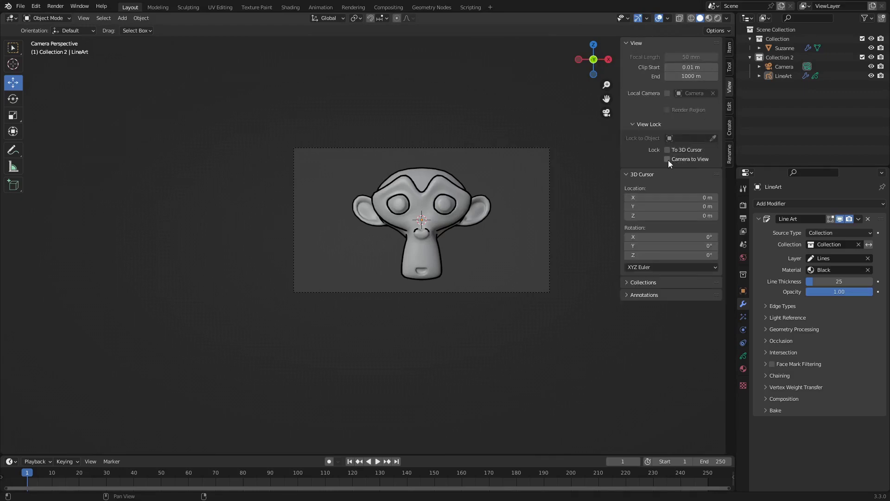
scroll(433, 207, up, 1)
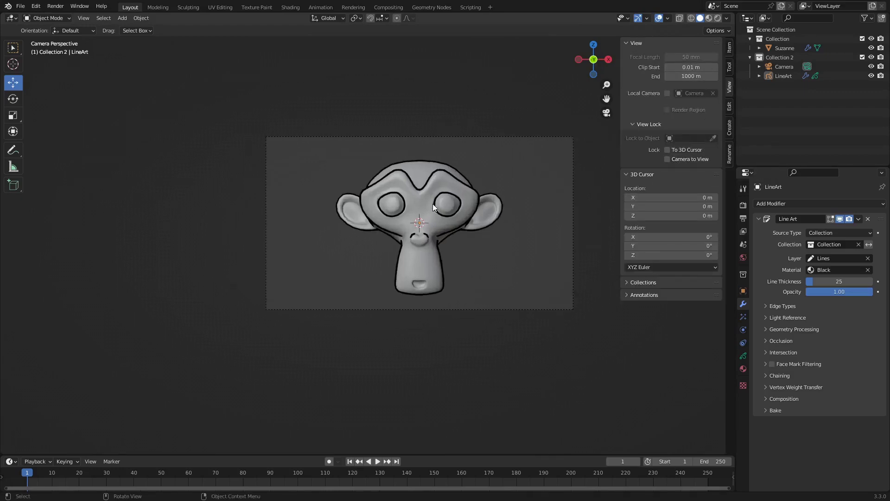
scroll(434, 207, up, 1)
middle_drag(471, 208, 404, 226)
click(607, 113)
scroll(357, 229, up, 1)
click(667, 159)
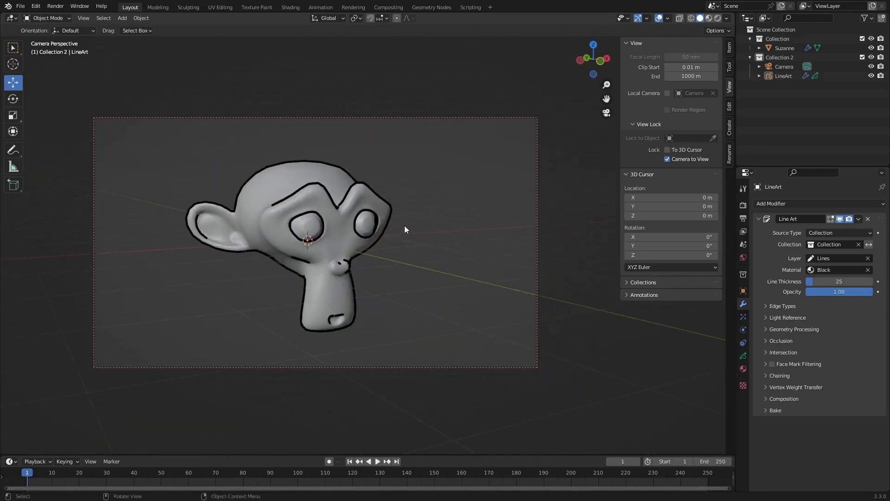
click(667, 160)
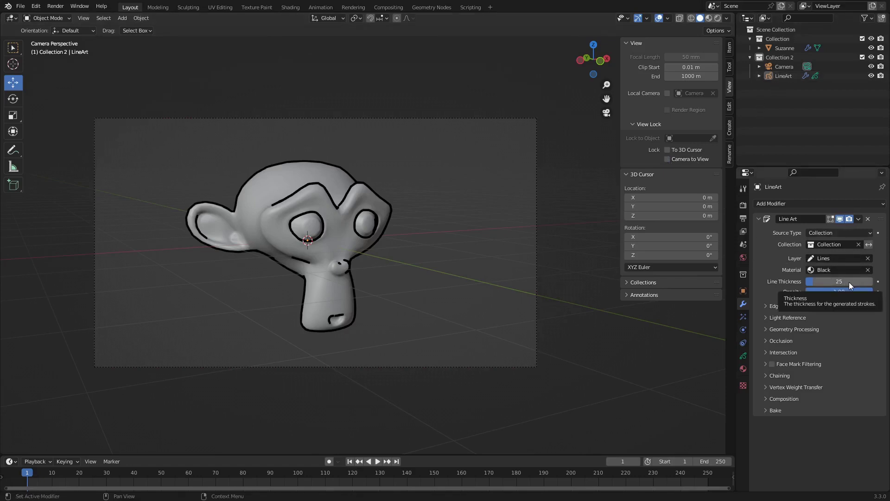
Set the Line Art thickness to 20 and expand its Edge Types options.
mouse_move(845, 280)
mouse_down()
mouse_move(810, 281)
mouse_move(832, 283)
mouse_up()
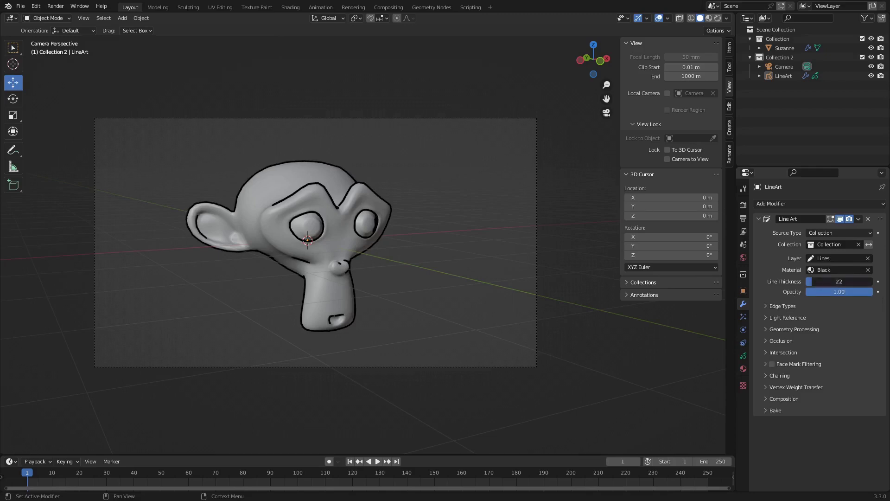
click(813, 282)
text(20)
key(Return)
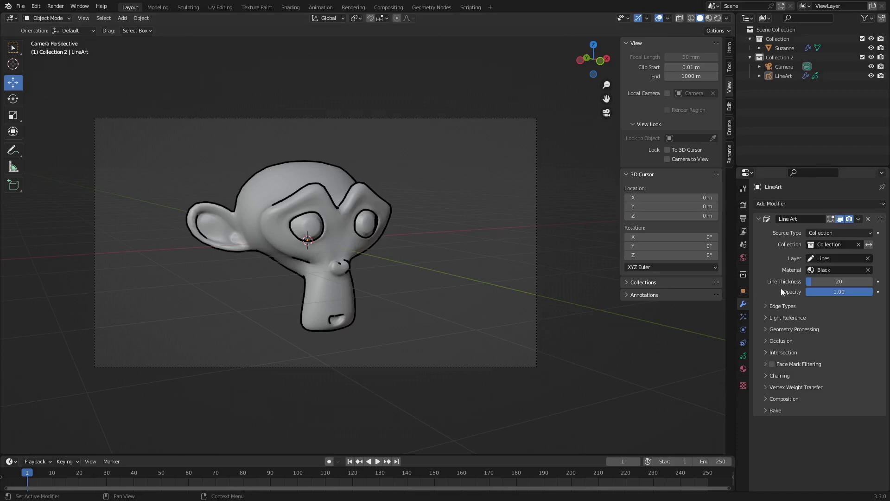
click(765, 306)
click(769, 306)
click(765, 306)
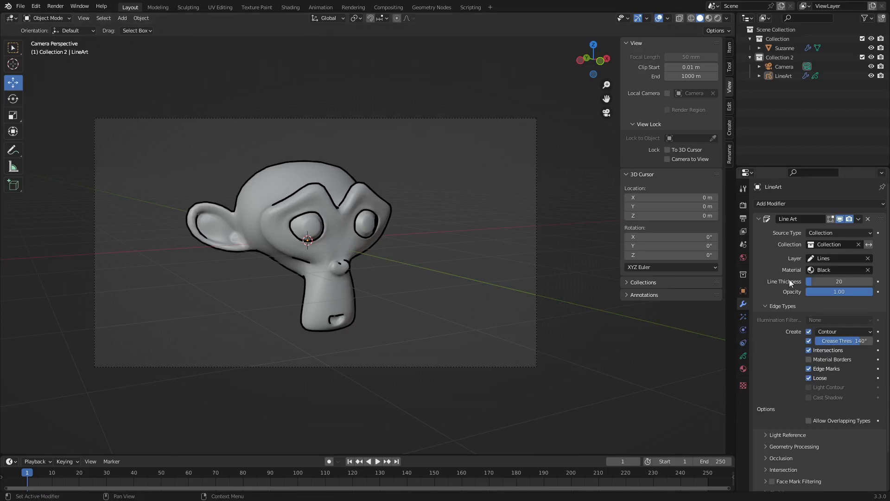
Add a Noise modifier to the LineArt object below Line Art.
click(758, 218)
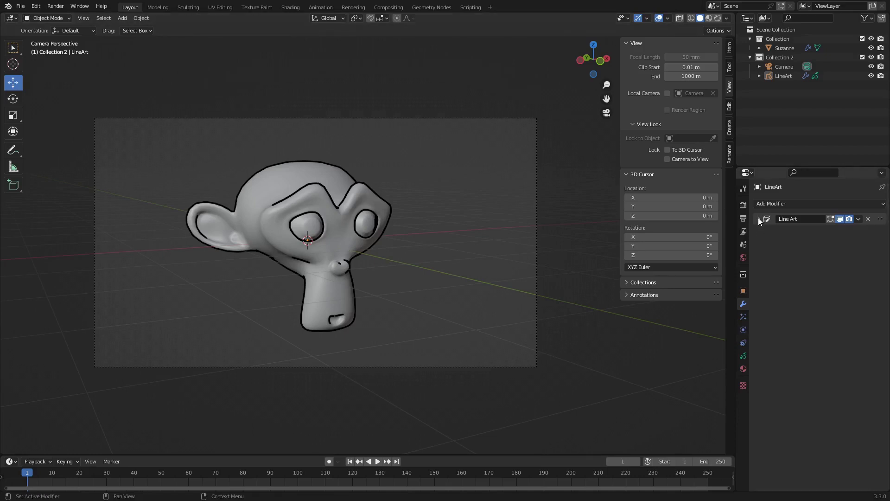
click(758, 218)
click(759, 218)
click(882, 206)
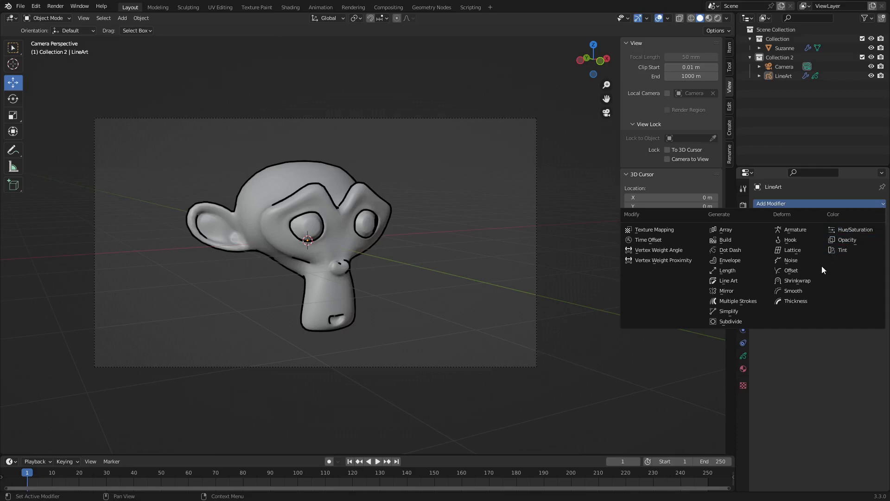
click(782, 76)
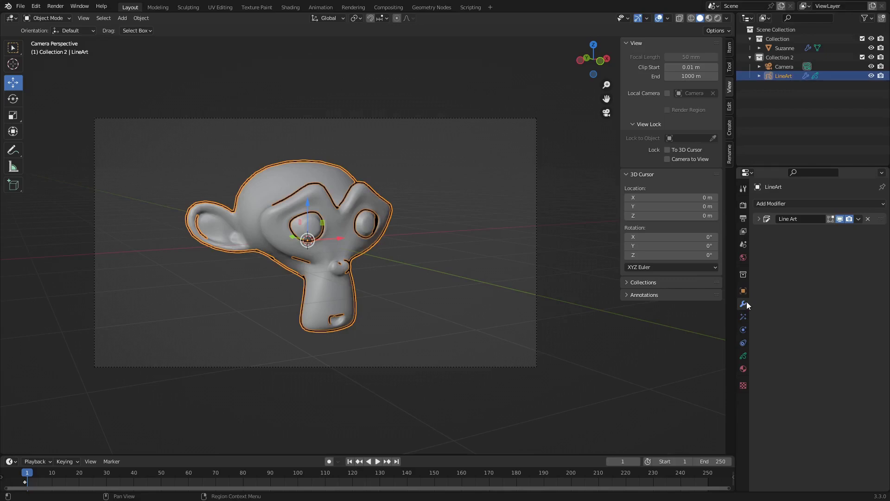
click(884, 207)
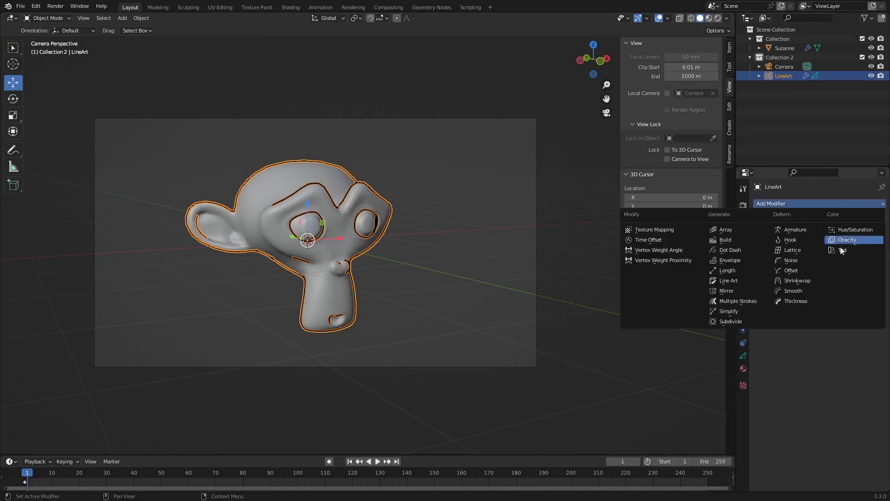
click(795, 260)
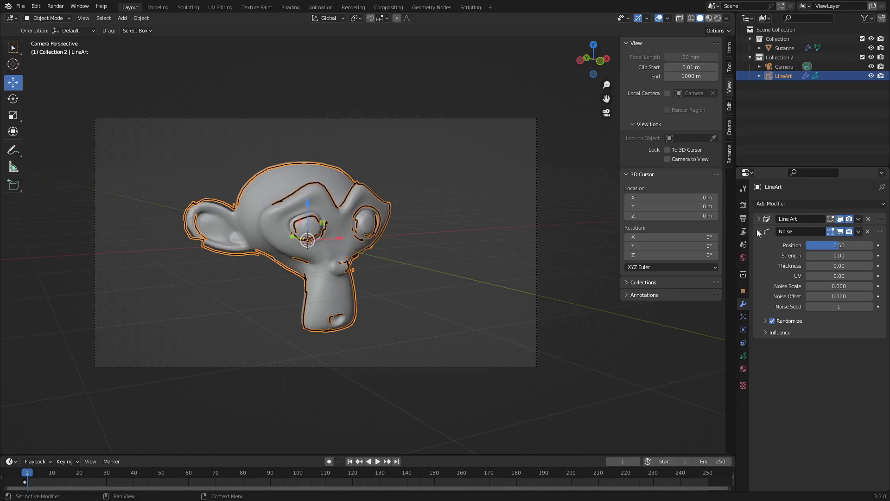
Return to camera view and lock the camera to the viewport to reframe Suzanne.
middle_drag(386, 229, 353, 227)
click(606, 113)
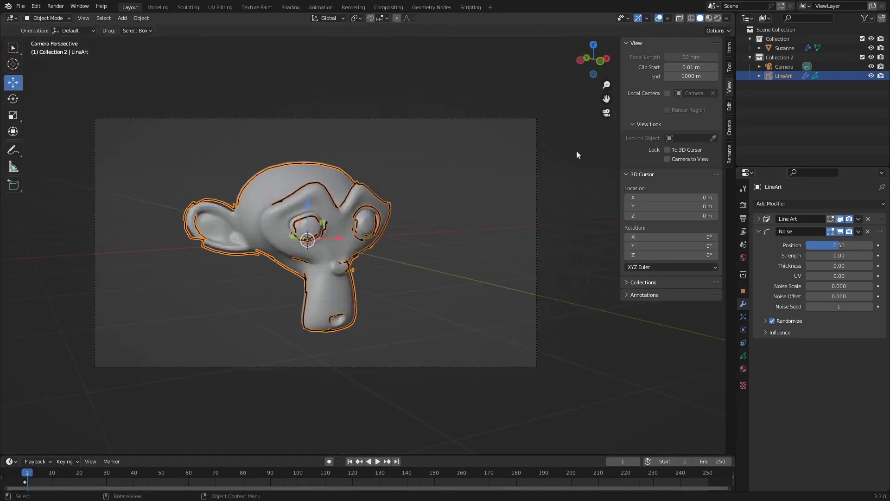
click(668, 159)
middle_drag(349, 274, 333, 243)
Set the Noise modifier to Position 0, Thickness 0.68 and Noise Scale 0.653.
mouse_move(840, 245)
mouse_down()
mouse_move(805, 245)
mouse_move(815, 265)
mouse_move(828, 266)
mouse_up()
middle_drag(286, 247, 295, 242)
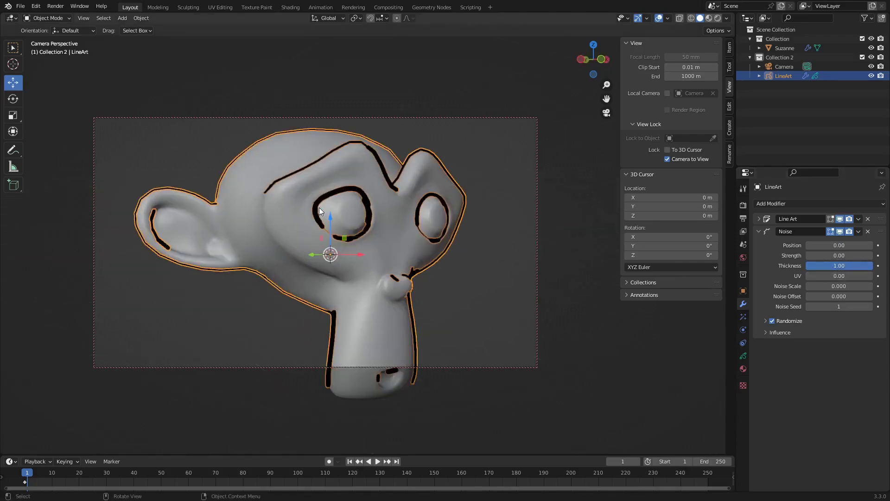
middle_drag(319, 209, 338, 209)
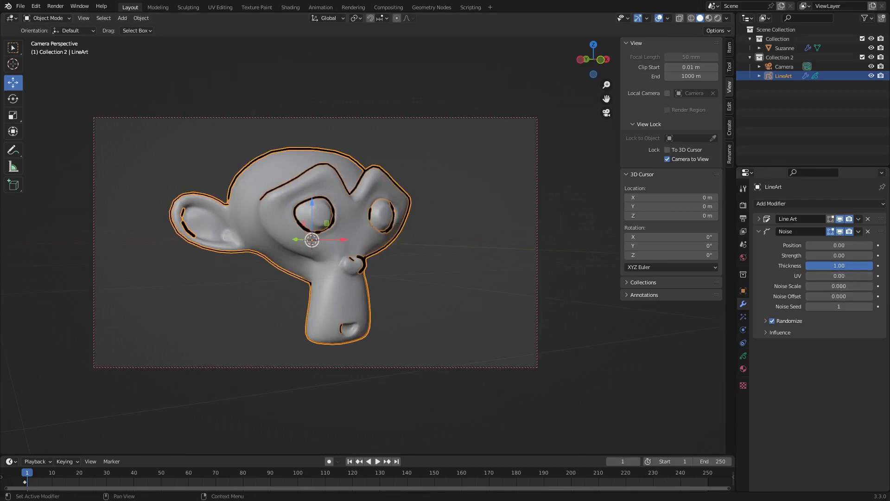
drag(872, 266, 839, 266)
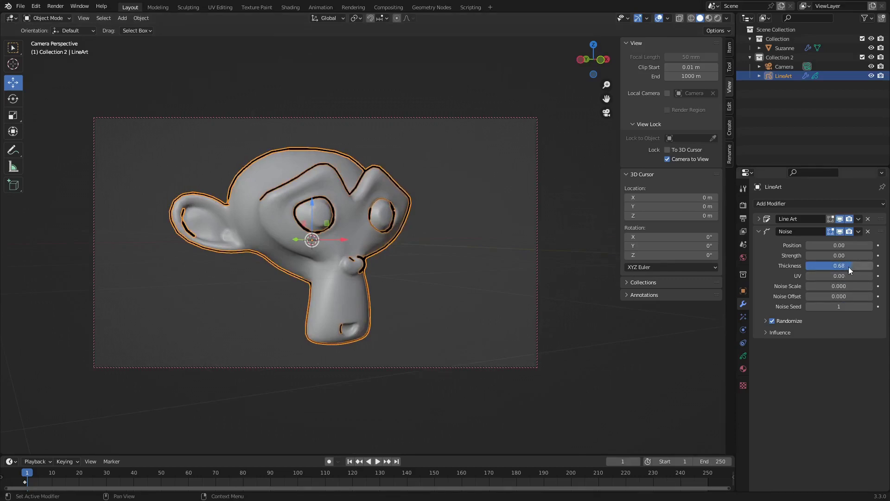
mouse_move(819, 286)
mouse_down()
mouse_move(850, 285)
mouse_move(819, 285)
mouse_move(832, 285)
mouse_up()
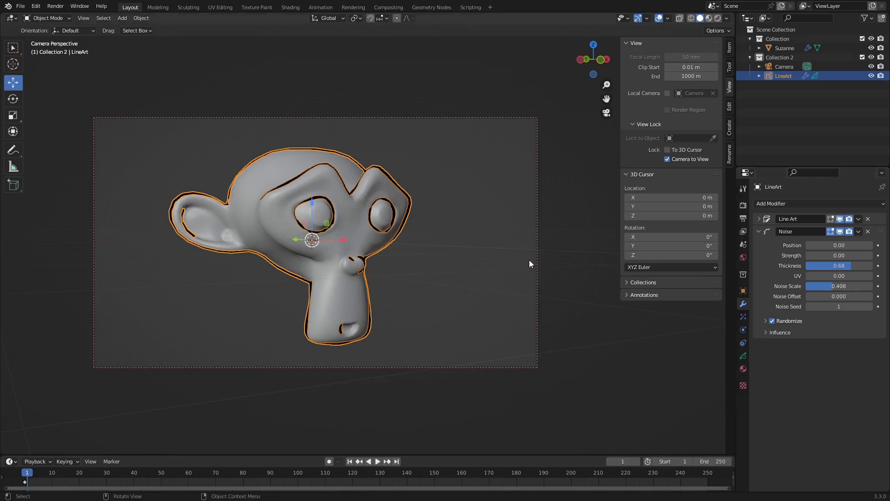
middle_drag(418, 241, 404, 204)
click(398, 235)
mouse_move(397, 235)
middle_down()
mouse_move(382, 232)
mouse_move(394, 234)
middle_up()
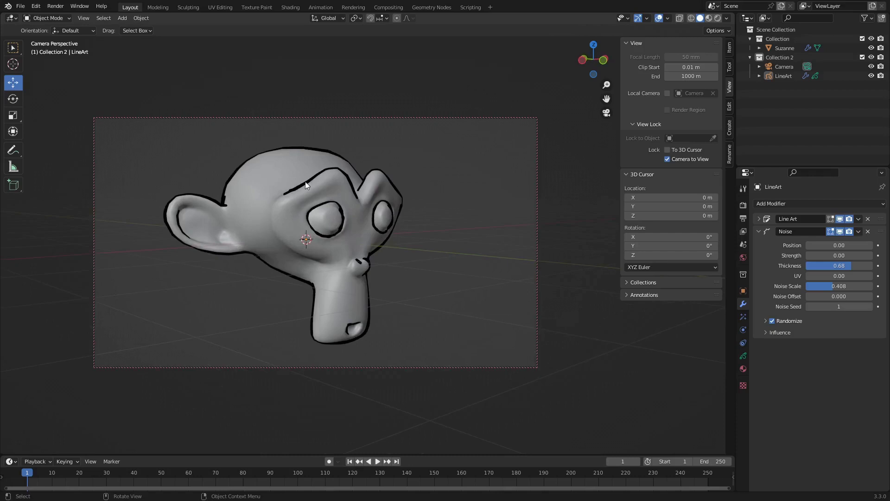
drag(822, 285, 849, 286)
mouse_move(335, 244)
middle_down()
mouse_move(302, 234)
mouse_move(332, 240)
middle_up()
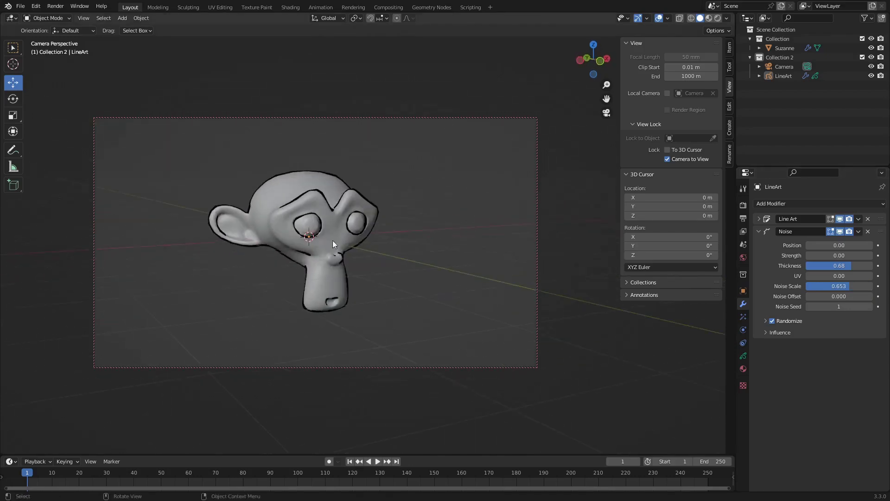
Show Line Art at thickness 12 and pull the locked camera back to frame Suzanne's head.
click(758, 224)
click(758, 218)
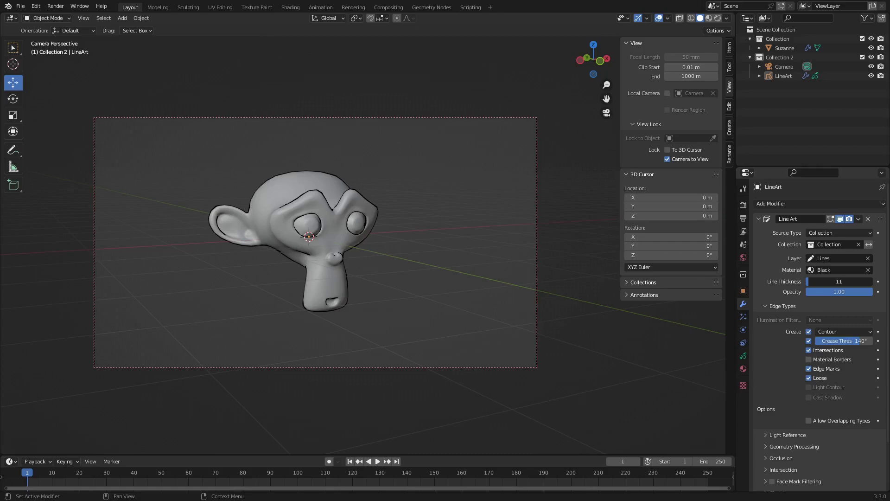
middle_drag(374, 244, 374, 217)
scroll(341, 203, up, 2)
scroll(380, 221, down, 1)
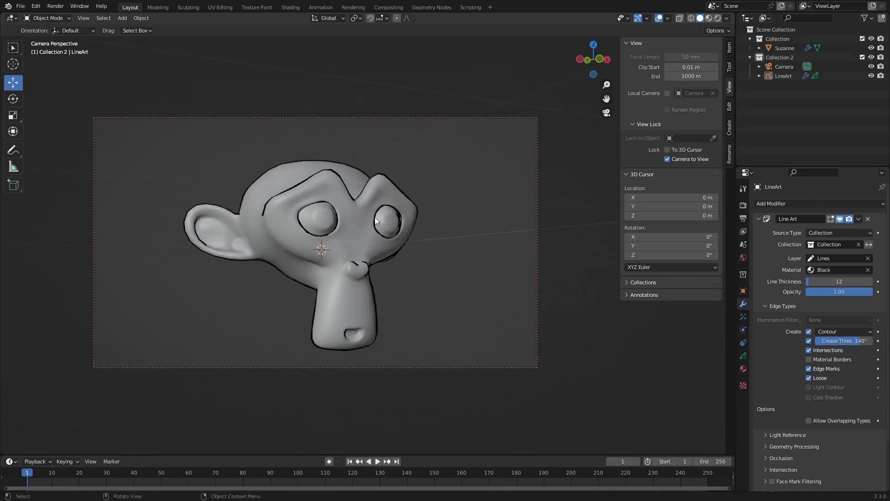
click(784, 57)
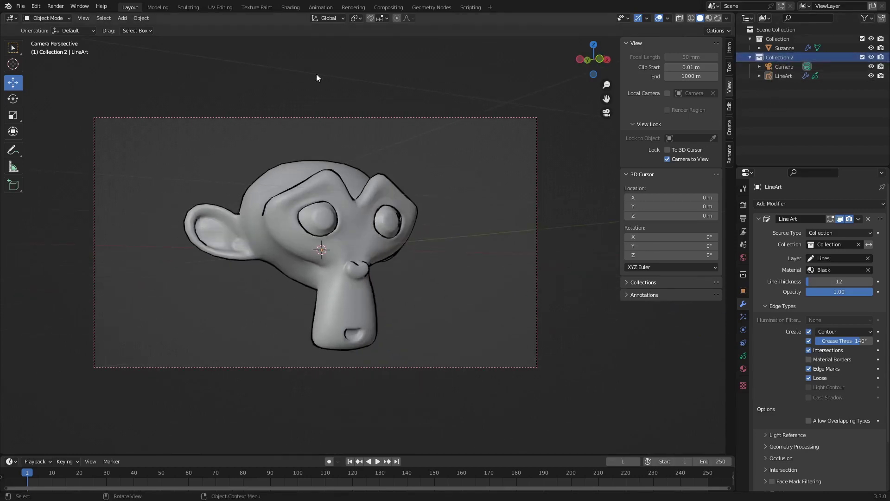
Add a Collection Line Art object, LineArt.001, and set its source collection to 'Collection'.
click(122, 18)
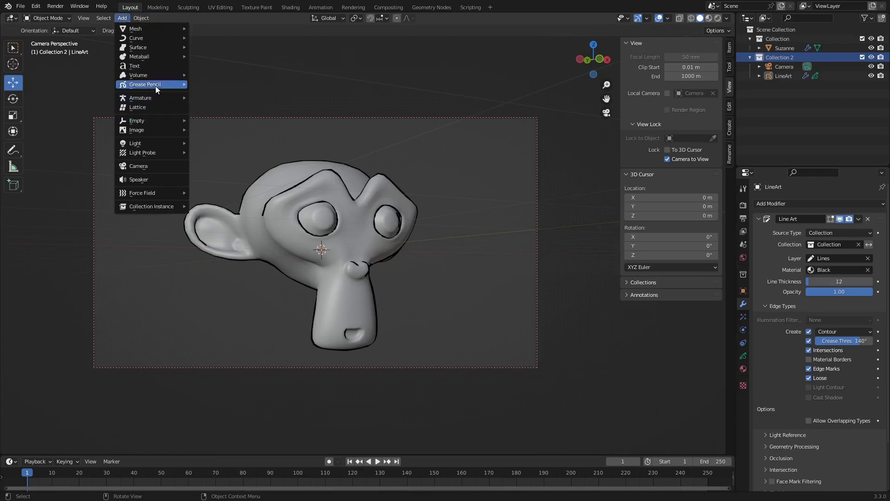
mouse_move(154, 85)
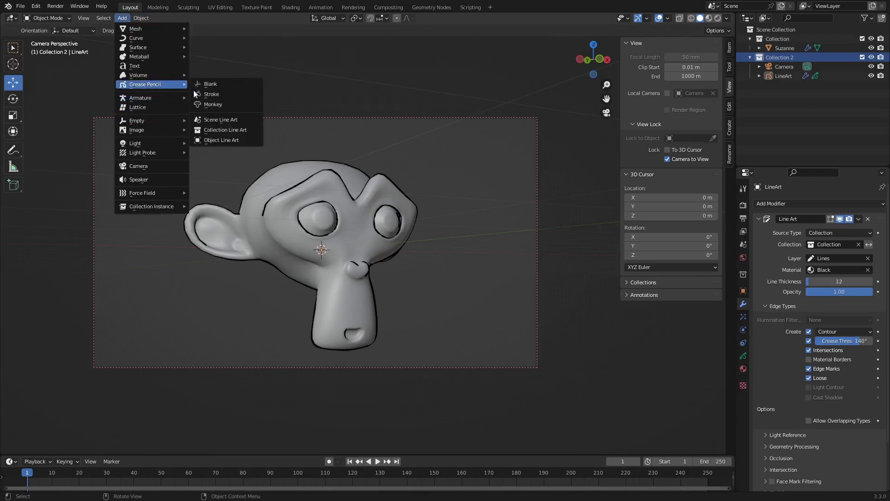
click(220, 131)
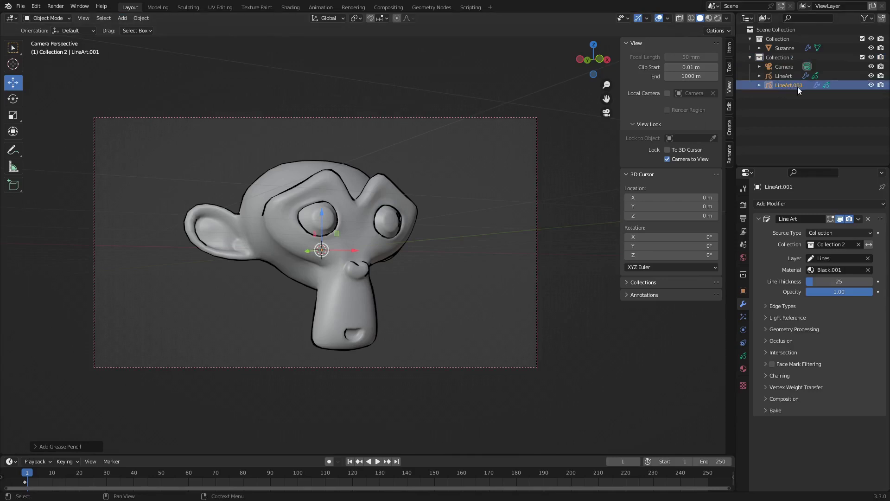
click(858, 245)
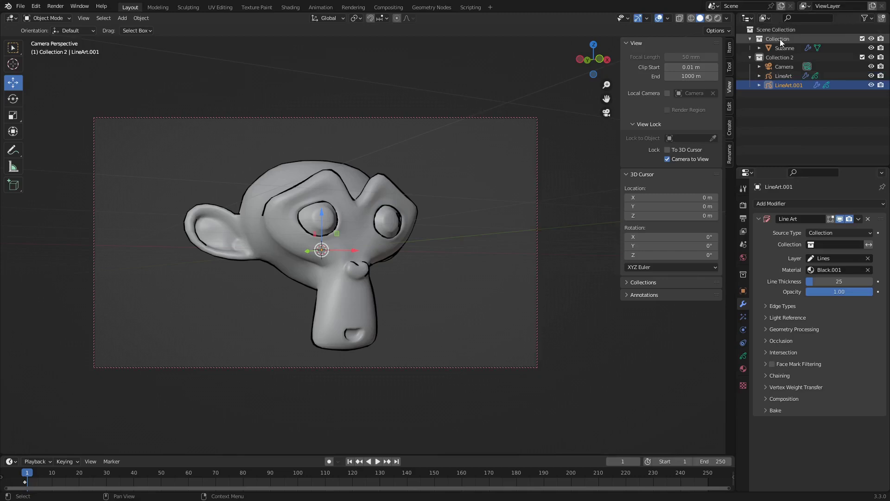
click(842, 240)
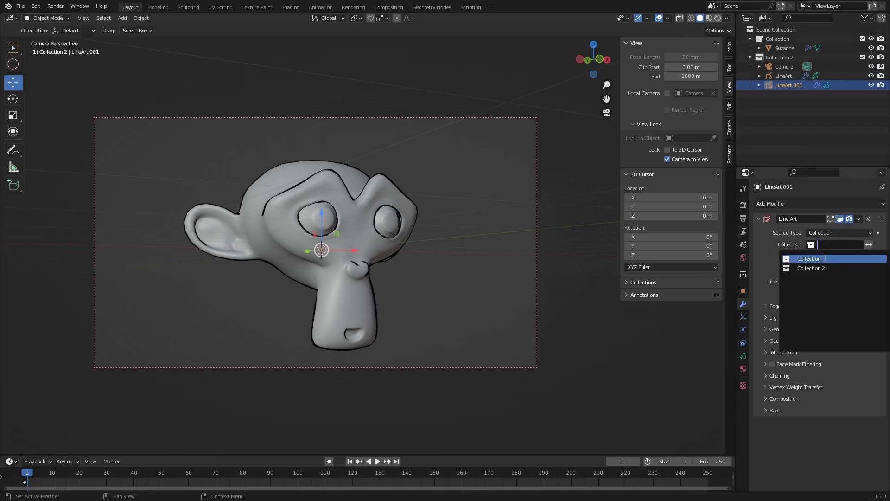
click(825, 258)
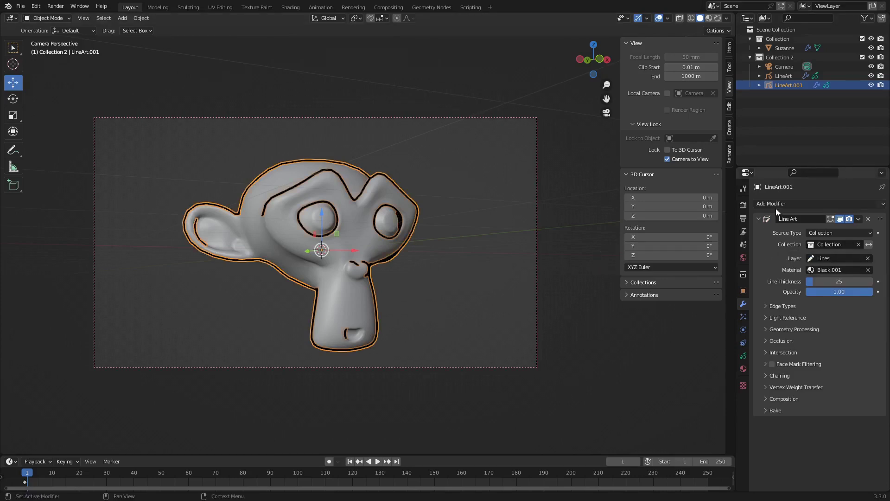
Set LineArt.001's edge types to Silhouette only, with Loose edges turned off.
click(759, 219)
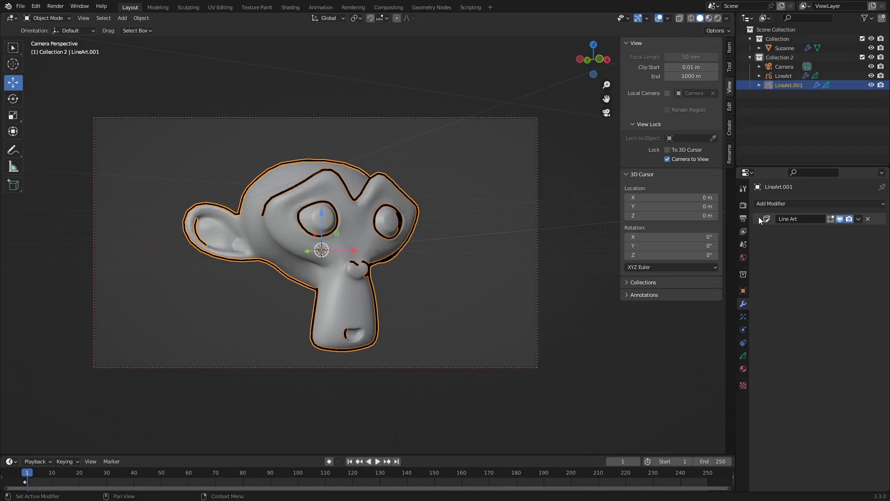
click(759, 219)
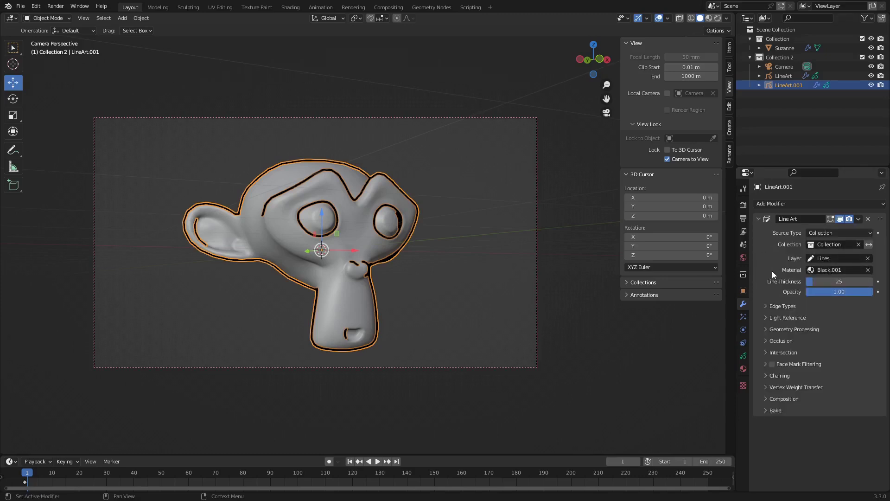
click(766, 306)
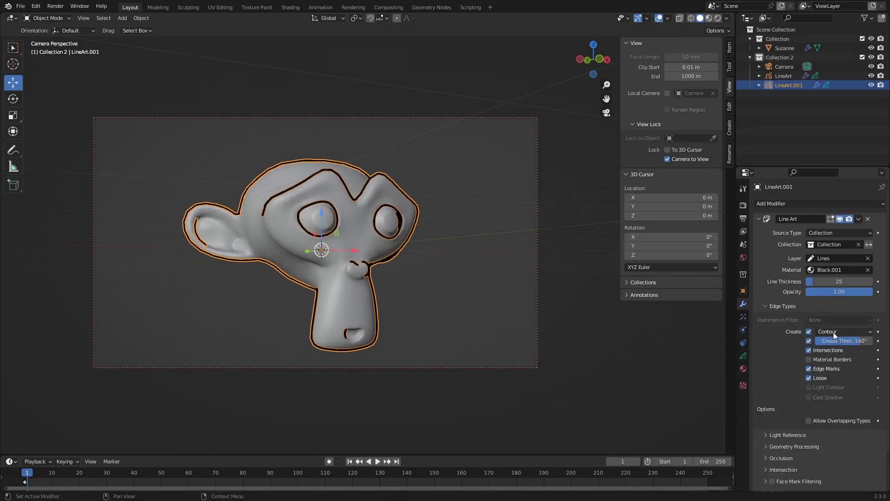
click(865, 335)
click(823, 352)
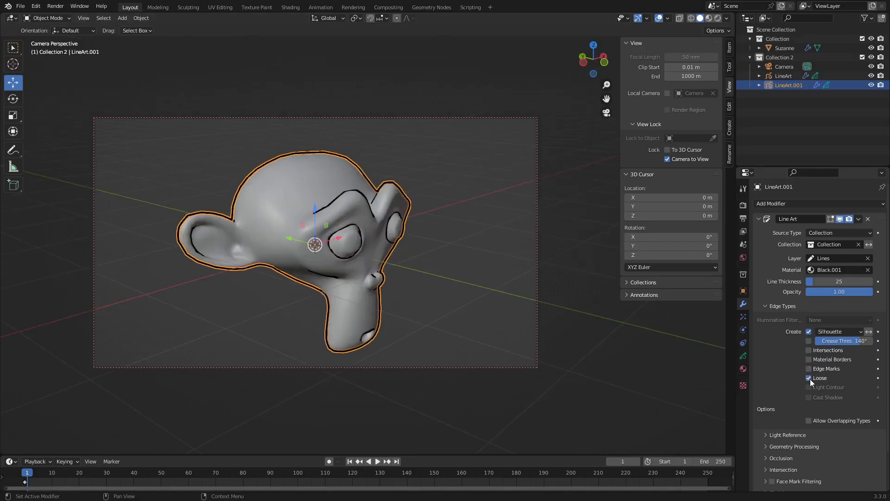
click(808, 378)
Raise LineArt.001's line thickness from 25 to 30.
middle_drag(601, 333, 355, 270)
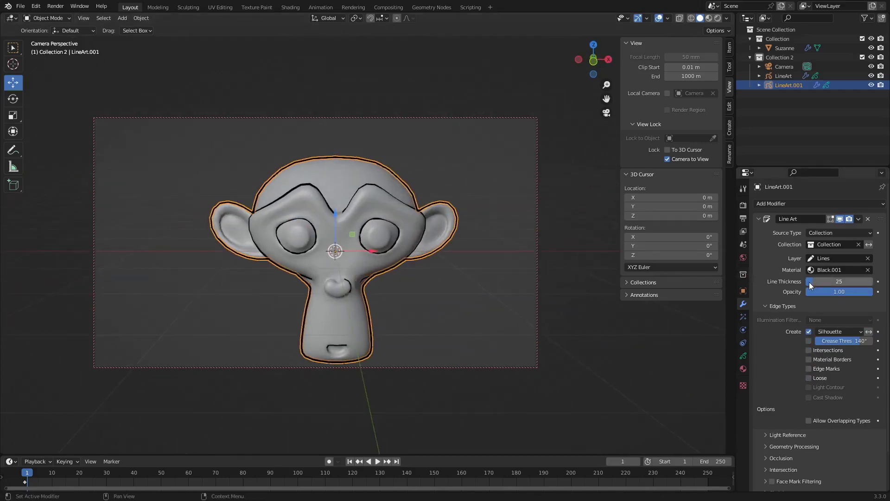
drag(839, 282, 848, 282)
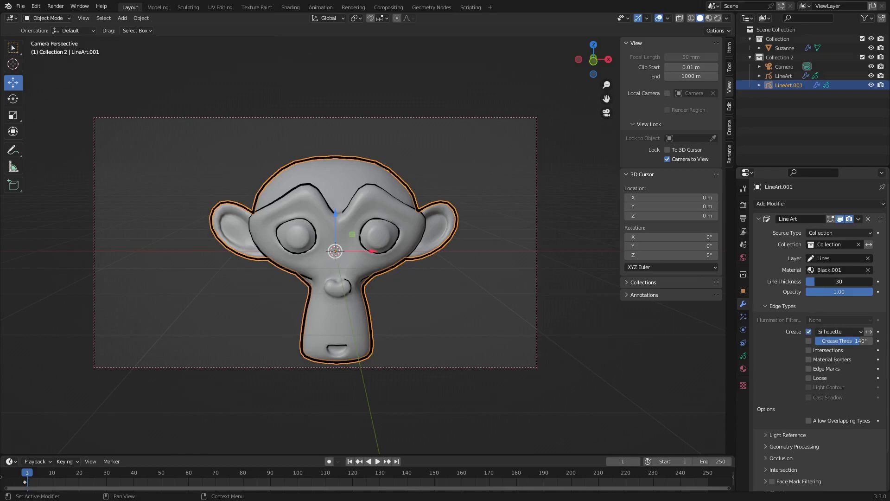
click(759, 220)
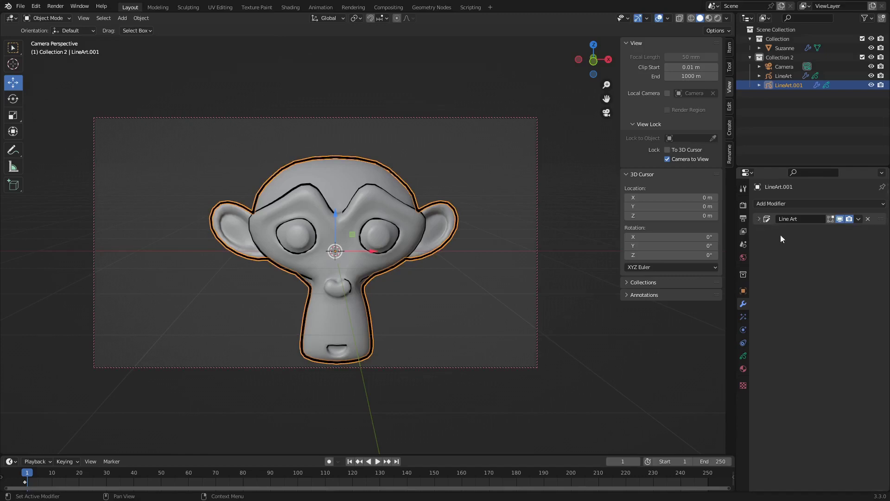
Add a Noise modifier to LineArt.001 and set its position to 0.00.
click(882, 206)
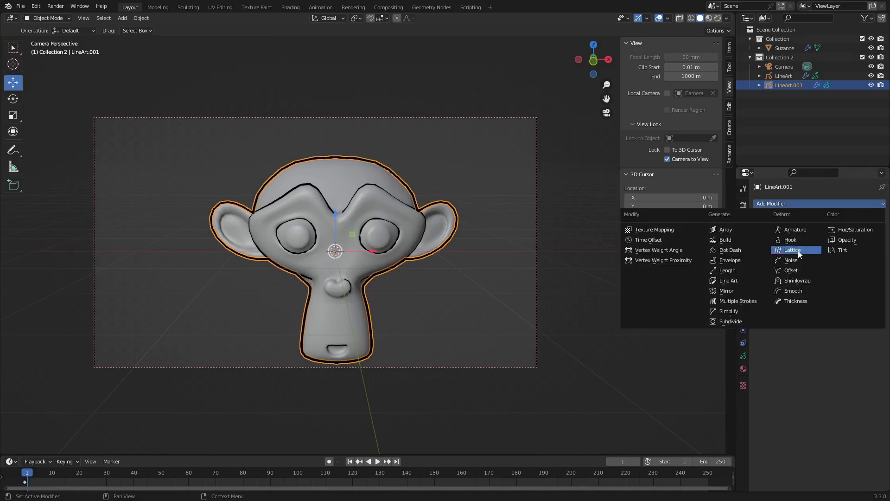
click(790, 262)
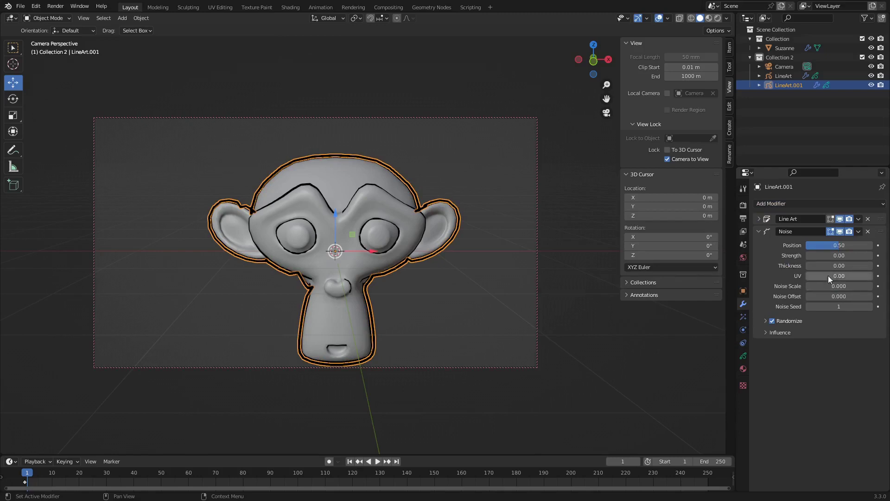
drag(842, 247, 843, 286)
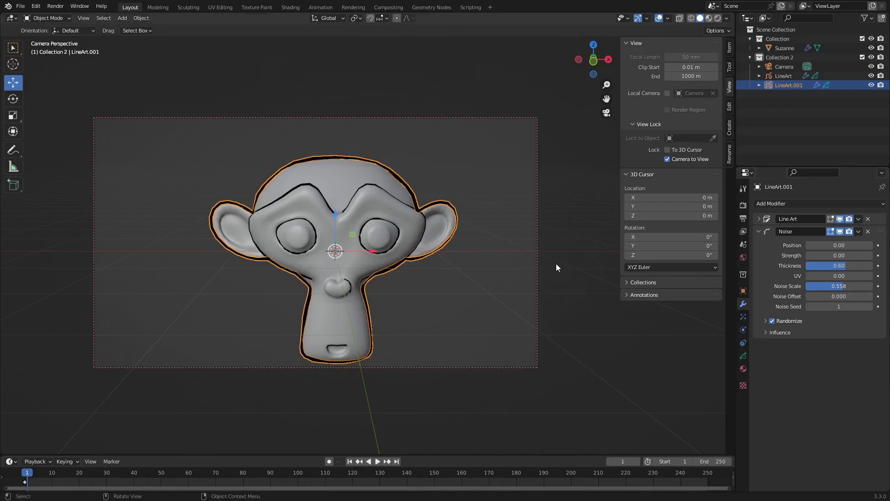
click(557, 267)
middle_drag(469, 255, 392, 227)
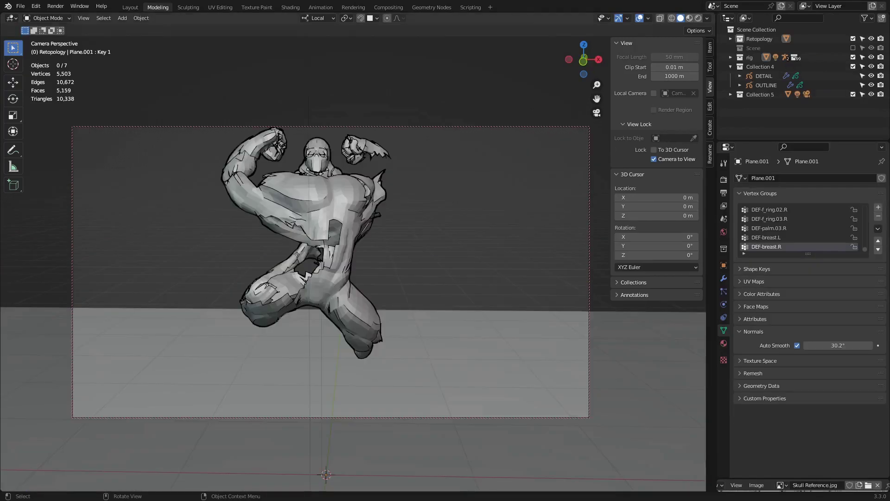
middle_drag(366, 287, 397, 296)
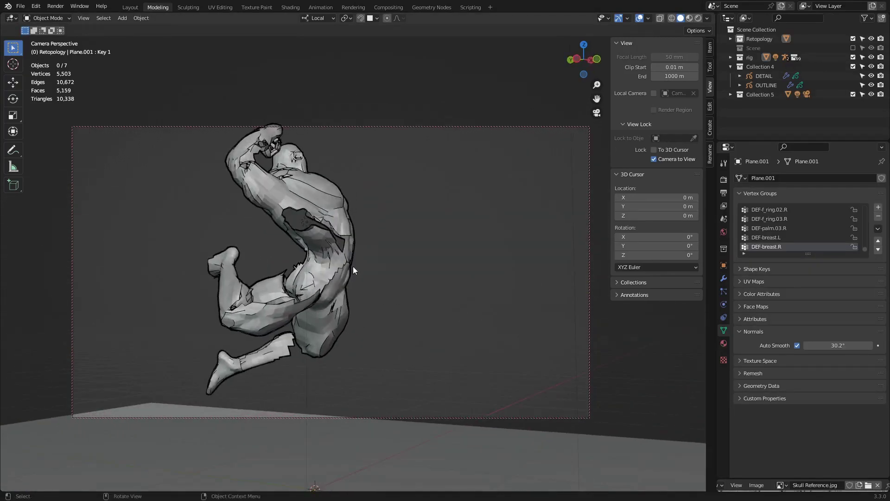
mouse_move(353, 266)
middle_down()
mouse_move(355, 276)
mouse_move(303, 264)
mouse_move(347, 274)
middle_up()
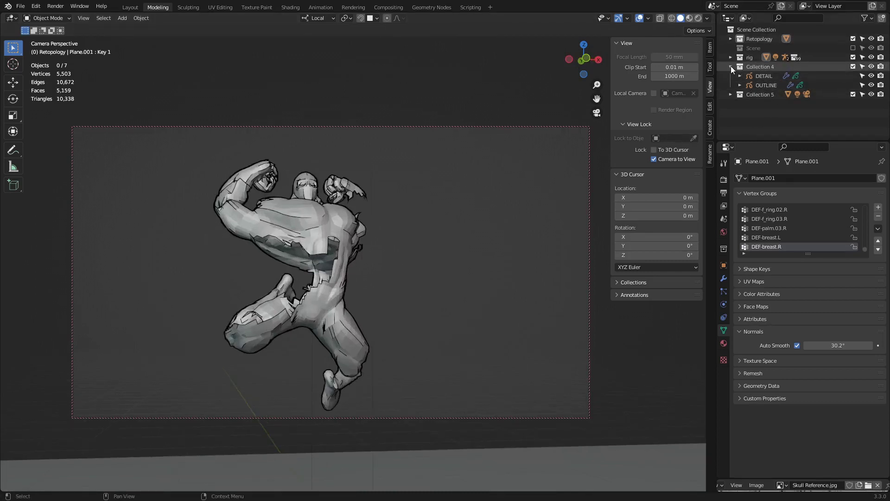
click(765, 76)
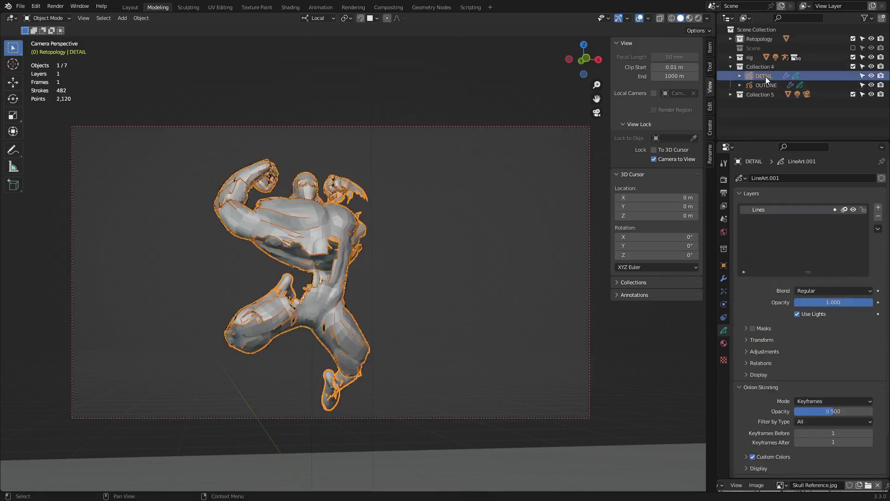
middle_drag(377, 246, 338, 224)
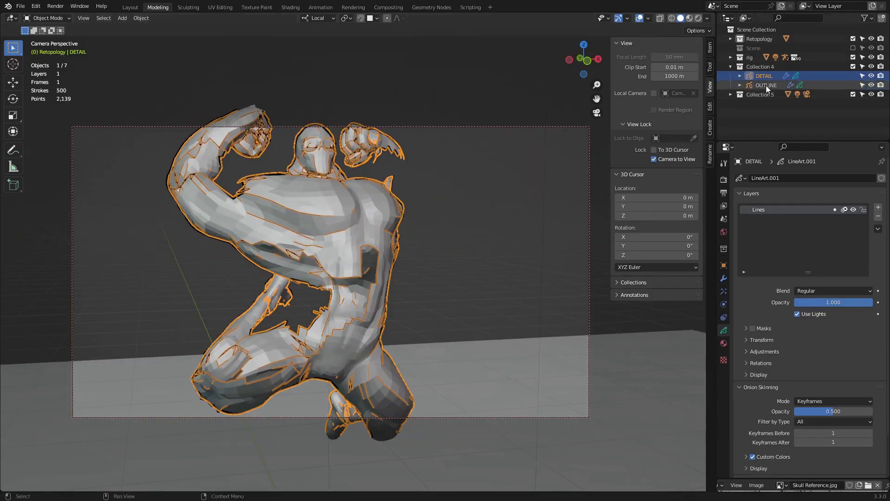
click(766, 85)
middle_drag(379, 249, 330, 241)
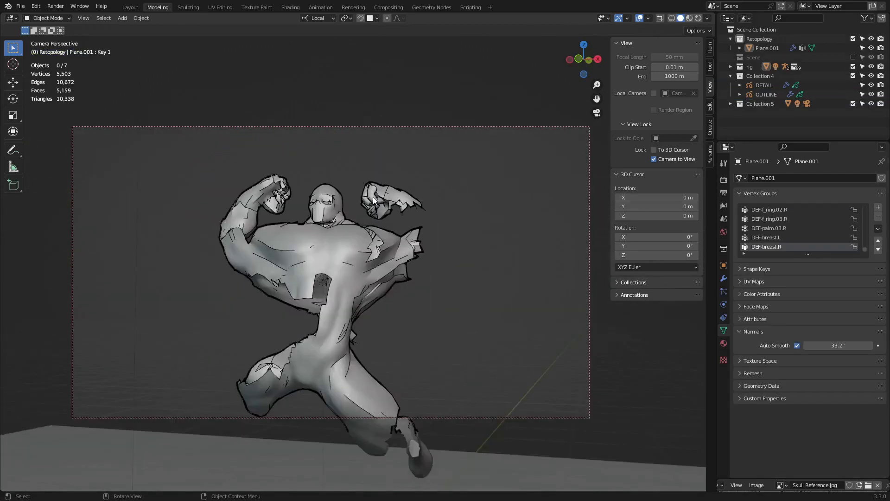
Select OUTLINE and expand its MultipleStrokes modifier (1 duplicate, 0.05 m distance, 0.055 offset).
scroll(392, 216, up, 10)
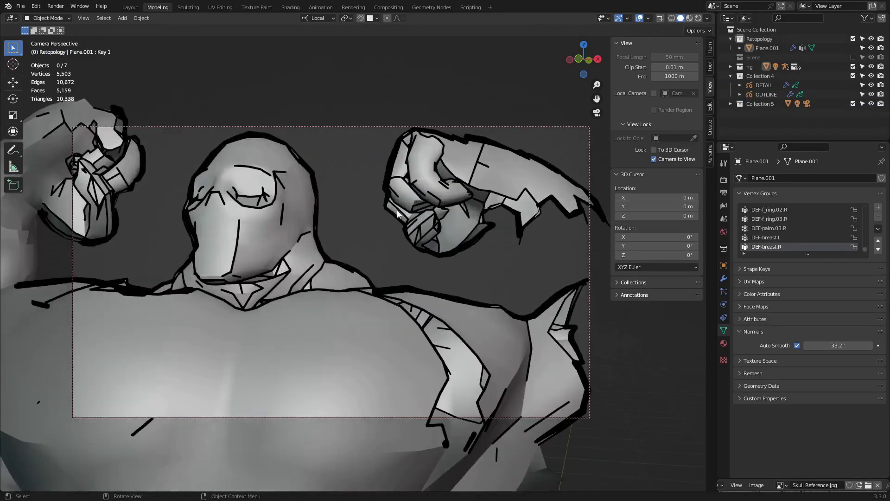
click(768, 94)
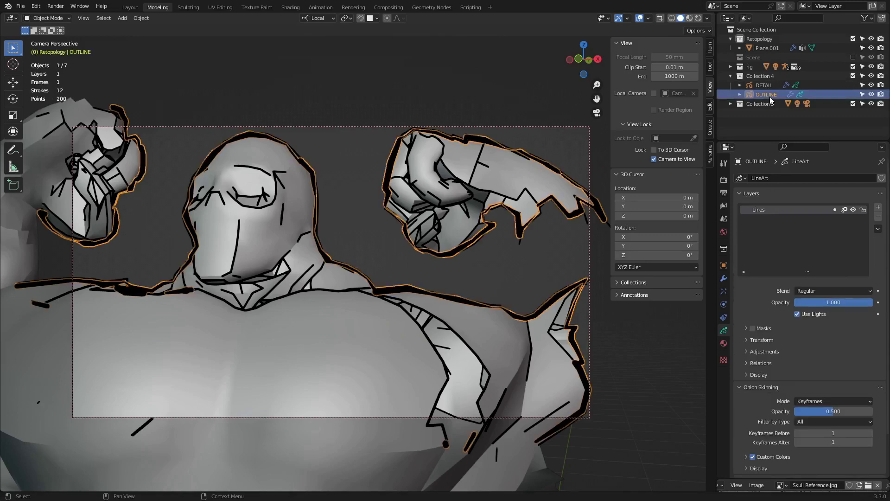
click(723, 278)
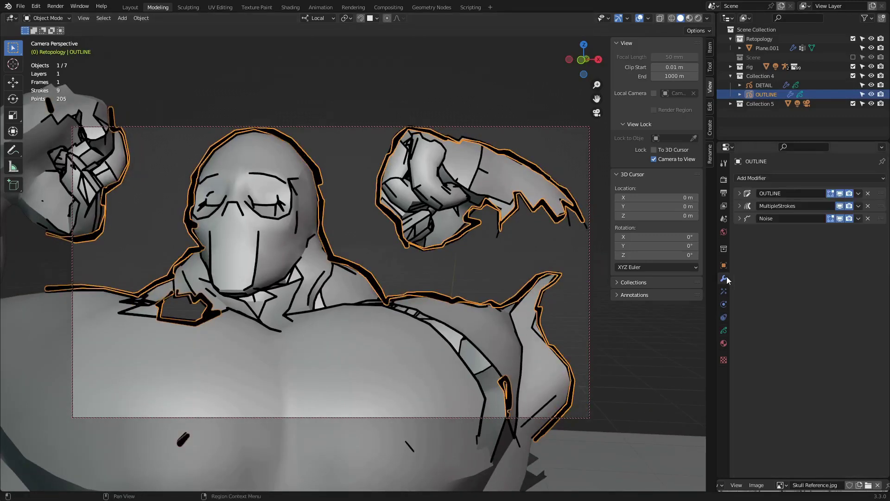
click(740, 206)
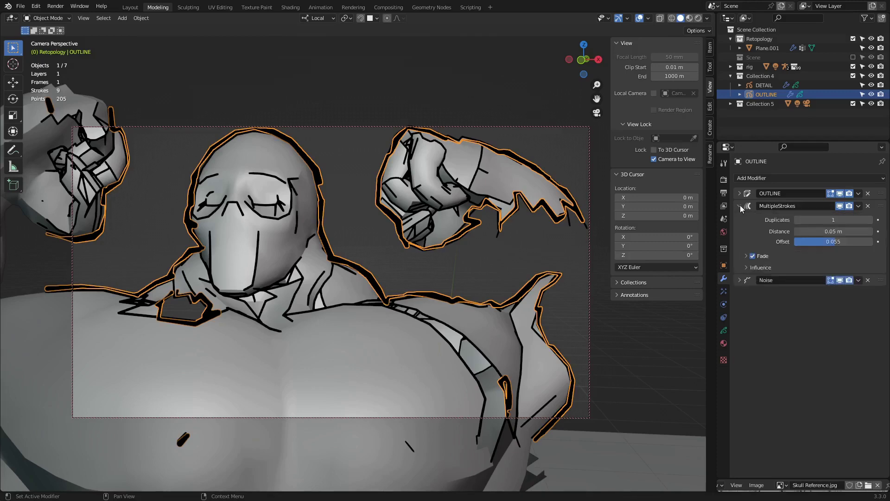
click(740, 206)
click(740, 206)
Turn off Camera to View so the viewport moves freely of the camera.
scroll(380, 284, up, 5)
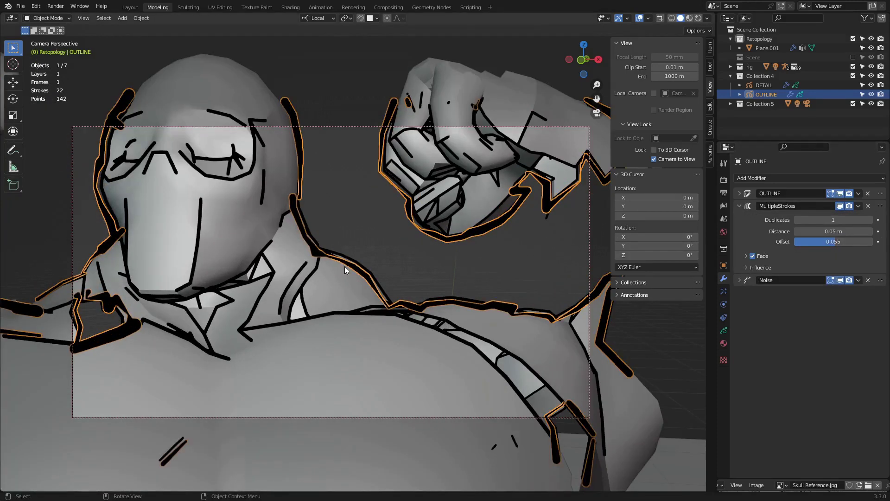
scroll(344, 266, down, 5)
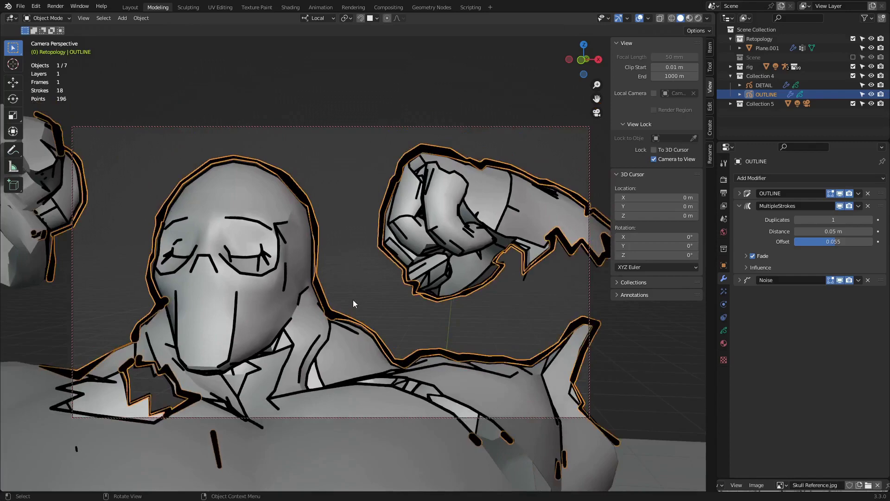
scroll(380, 255, down, 4)
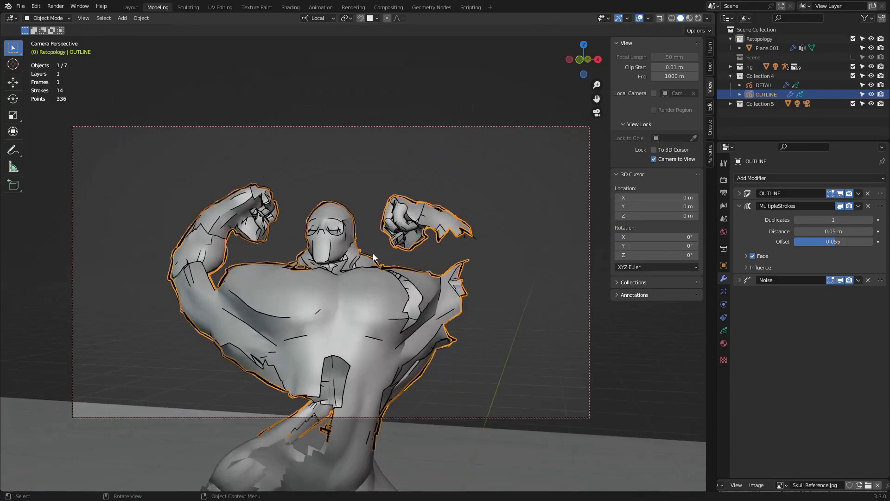
click(654, 159)
scroll(412, 268, up, 6)
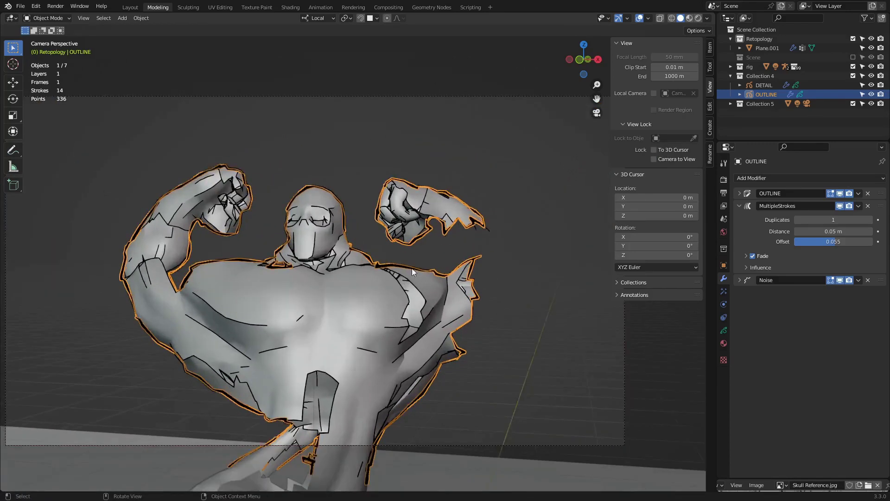
scroll(250, 199, down, 2)
Orbit and zoom around the figure's head and fists to inspect the doubled outline.
click(274, 260)
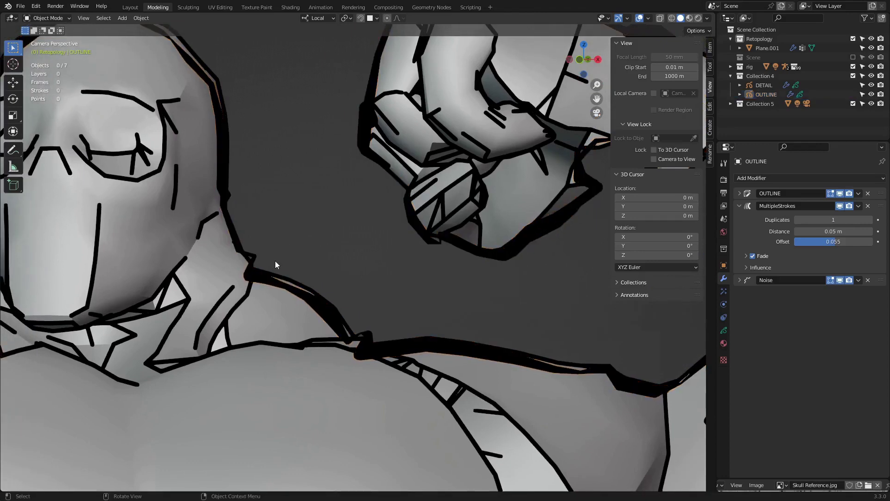
middle_drag(216, 183, 291, 207)
scroll(244, 152, down, 2)
middle_drag(244, 152, 189, 284)
scroll(234, 285, up, 5)
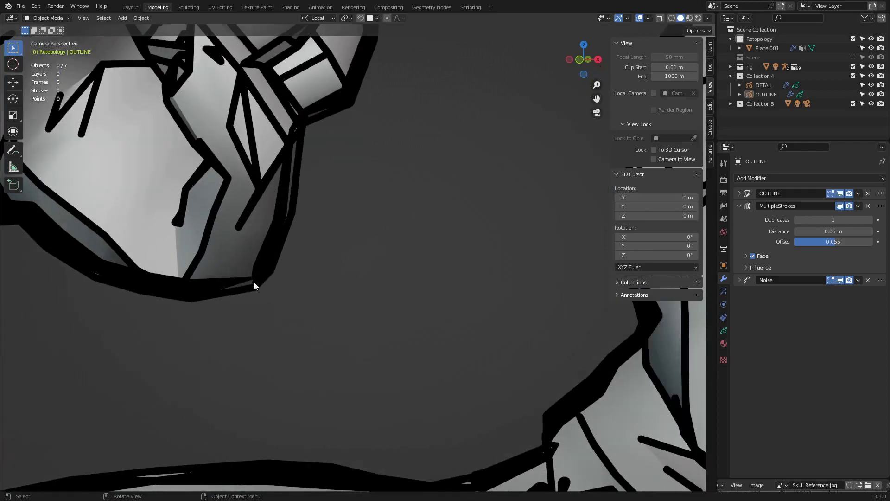
scroll(254, 283, down, 4)
middle_drag(252, 284, 317, 143)
scroll(245, 281, down, 6)
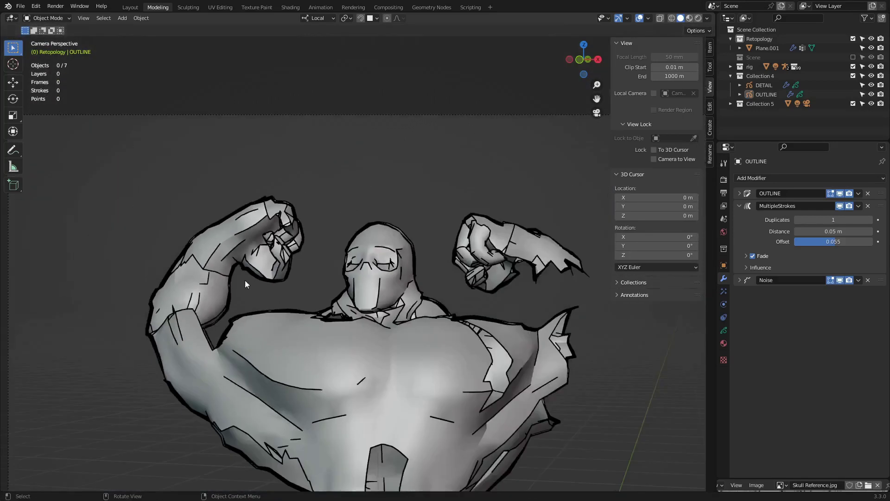
Re-enable Camera to View, frame the figure in the camera, and switch to Rendered shading.
click(739, 206)
mouse_move(302, 257)
shift+middle_down()
mouse_move(213, 288)
mouse_move(299, 267)
shift+middle_up()
click(654, 159)
scroll(294, 321, down, 3)
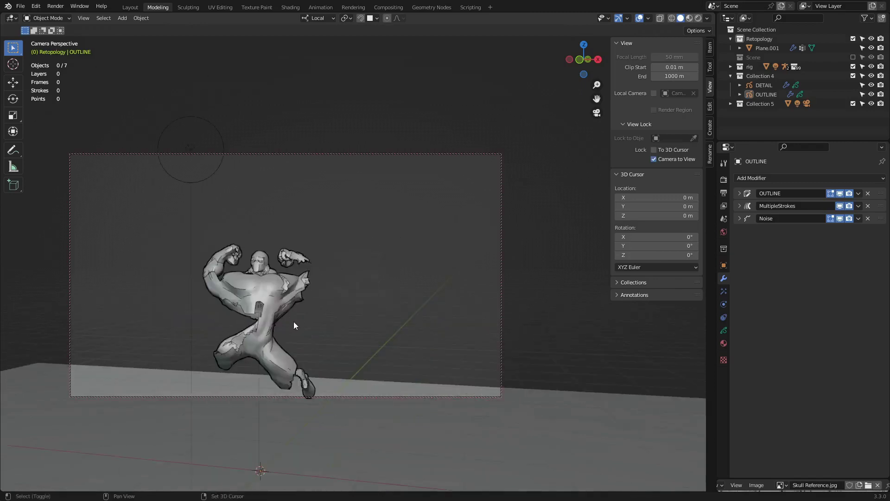
shift+middle_drag(293, 322, 304, 243)
scroll(316, 254, up, 4)
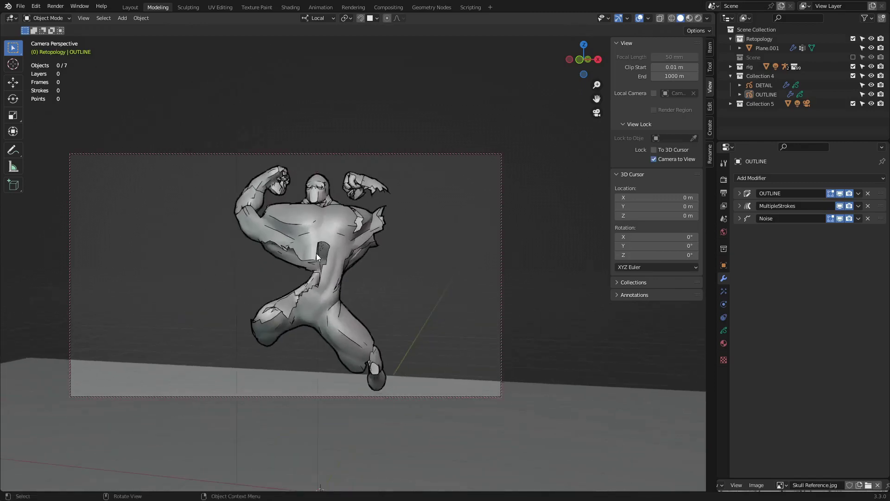
click(699, 17)
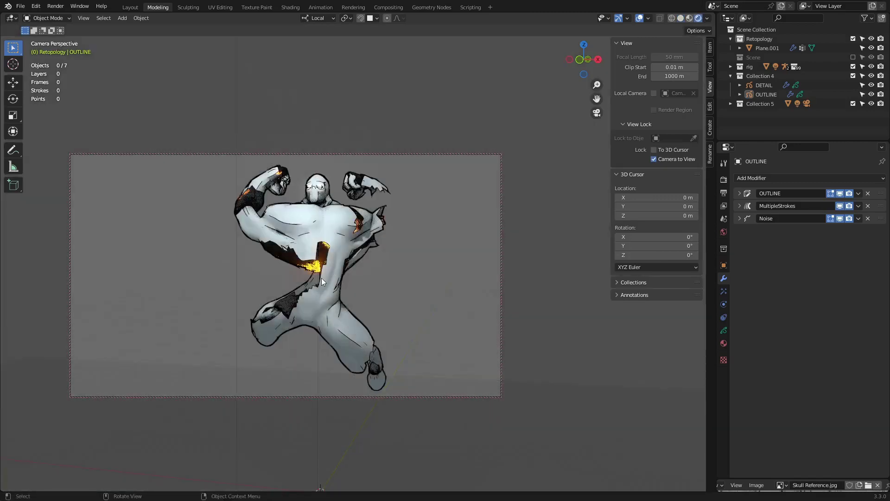
middle_drag(321, 277, 174, 296)
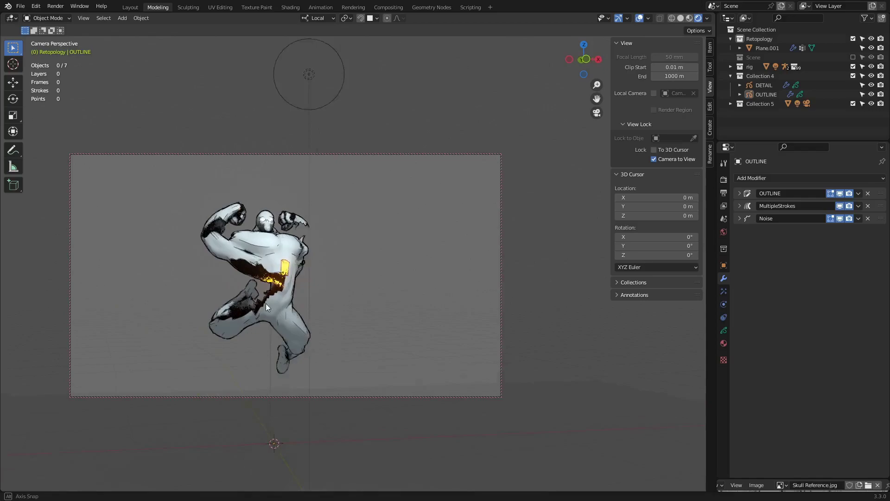